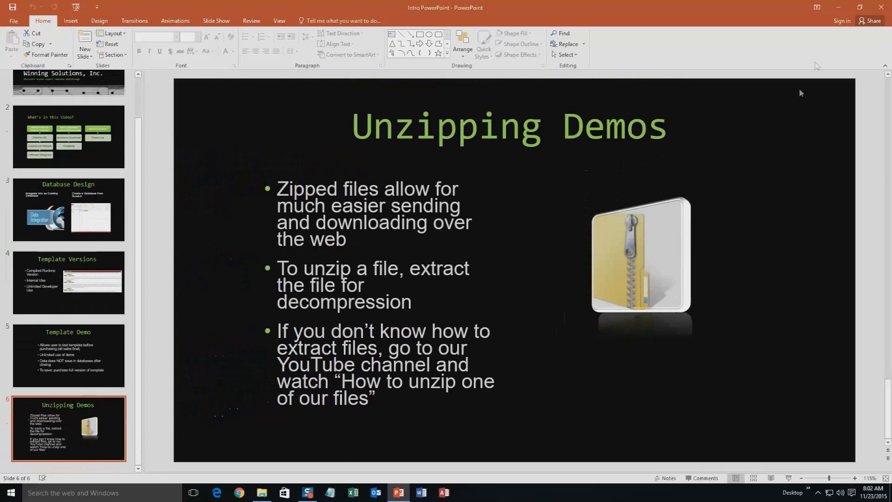
# Close the PowerPoint presentation so the Downloads folder remains on the desktop
pyautogui.click(881, 8)
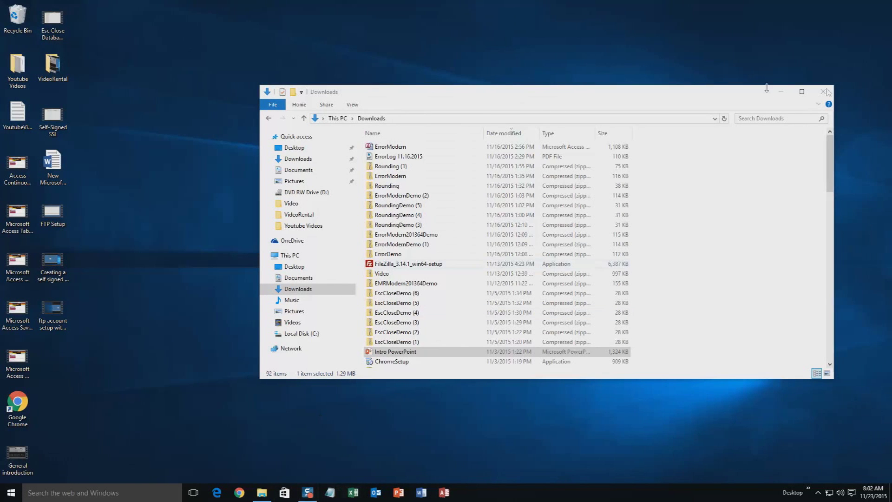
# Close the Downloads window and load microsoftaccessexpert.com in Chrome
pyautogui.click(823, 93)
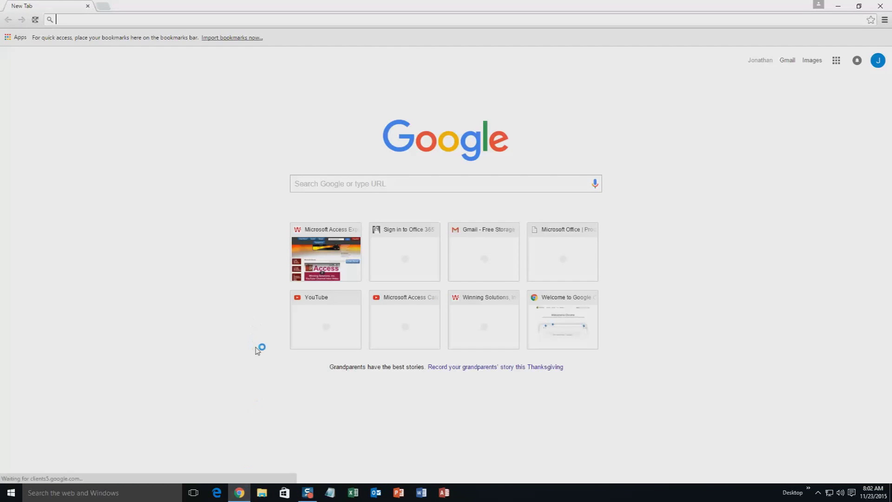
pyautogui.write('microsoftaccessexpert.com')
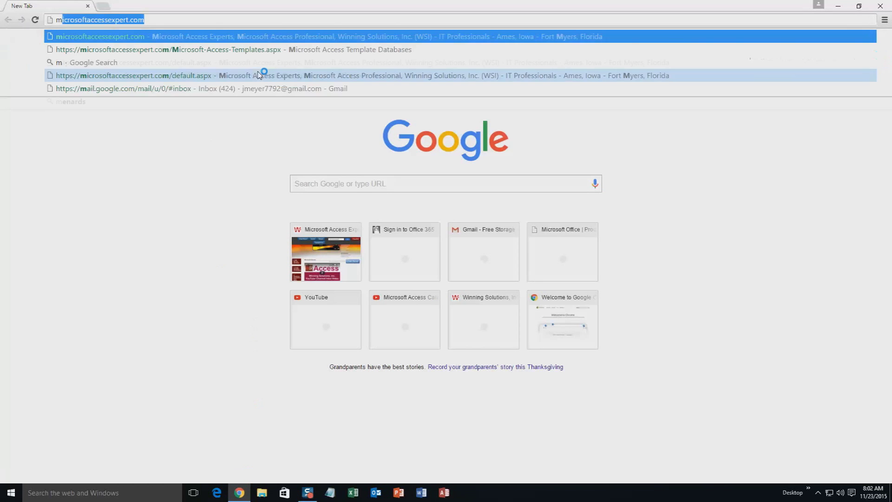
pyautogui.press('End')
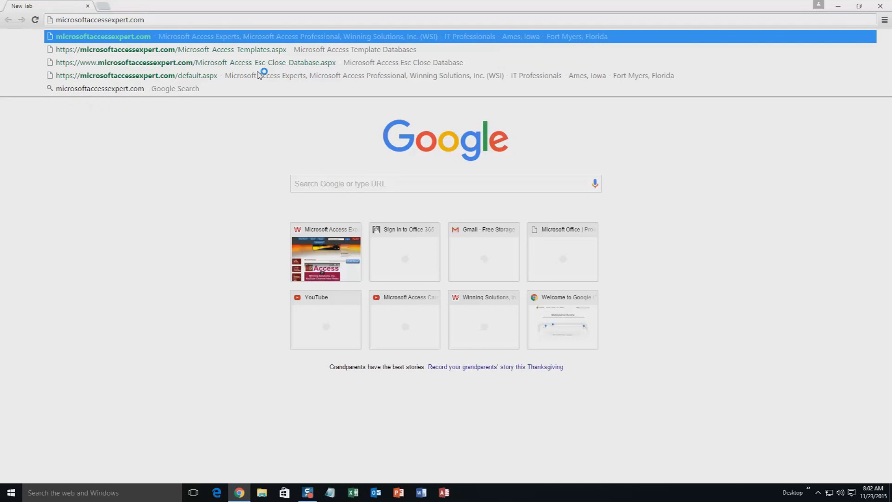
pyautogui.press('Return')
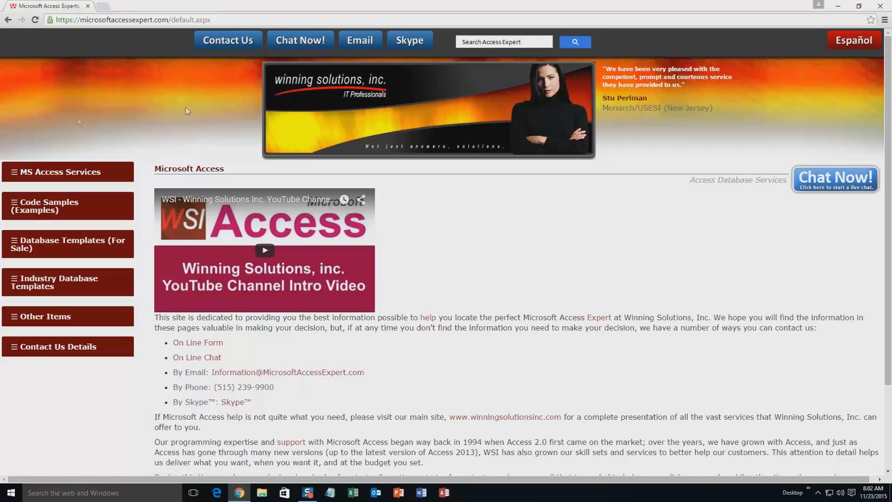
# Open Database Templates (For Sale) > Database Templates - List and scroll down to Enhanced Work Order Management
pyautogui.click(51, 245)
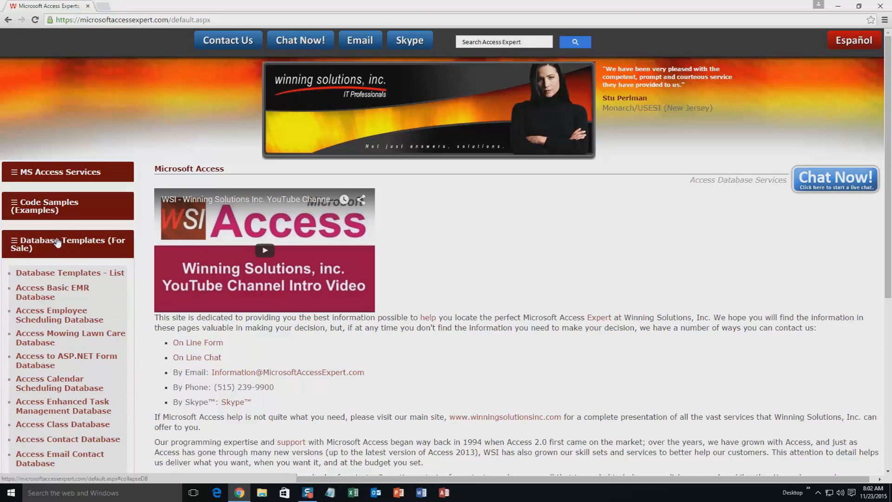
pyautogui.click(62, 278)
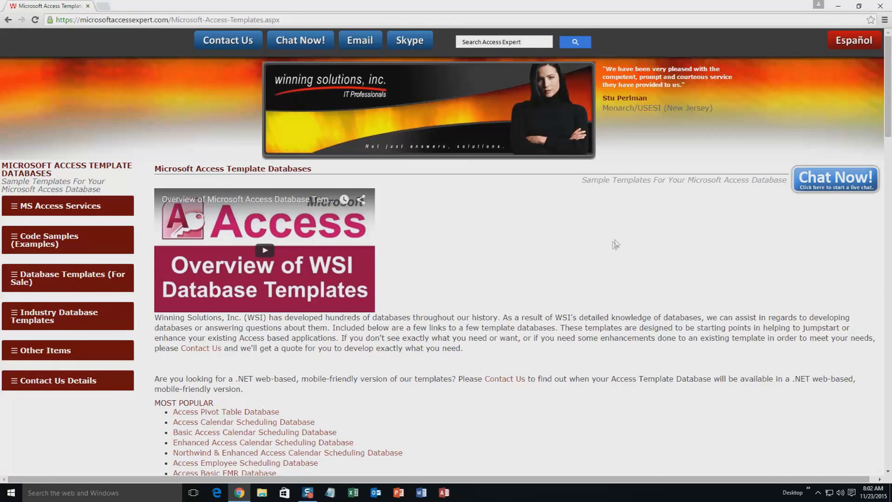
pyautogui.scroll(-3, 516, 297)
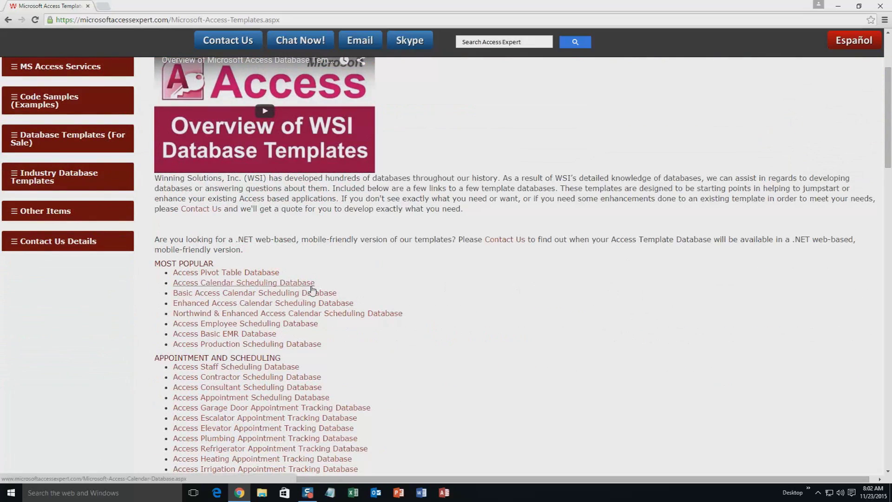
pyautogui.scroll(-4, 281, 274)
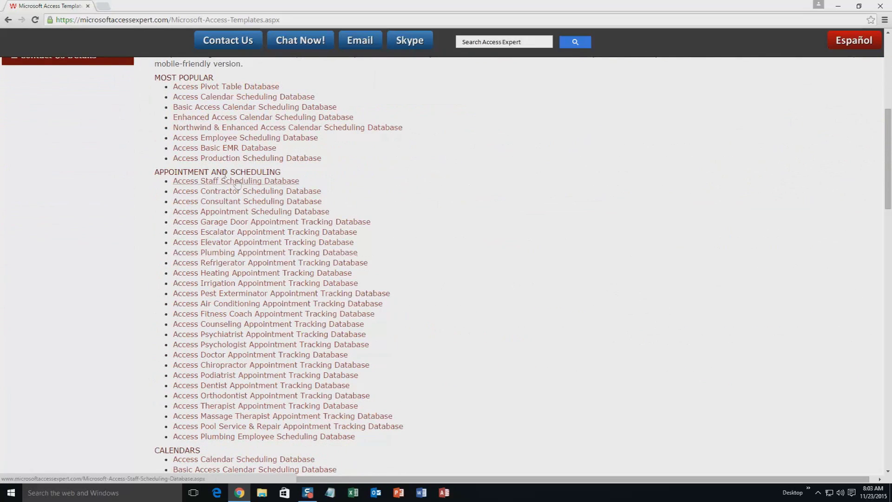
pyautogui.scroll(-3, 432, 237)
pyautogui.scroll(-2, 417, 242)
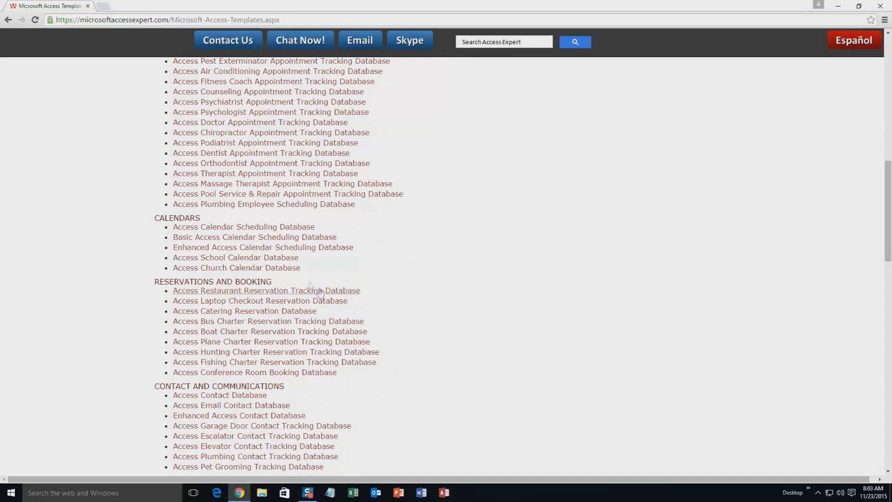
pyautogui.scroll(-3, 371, 319)
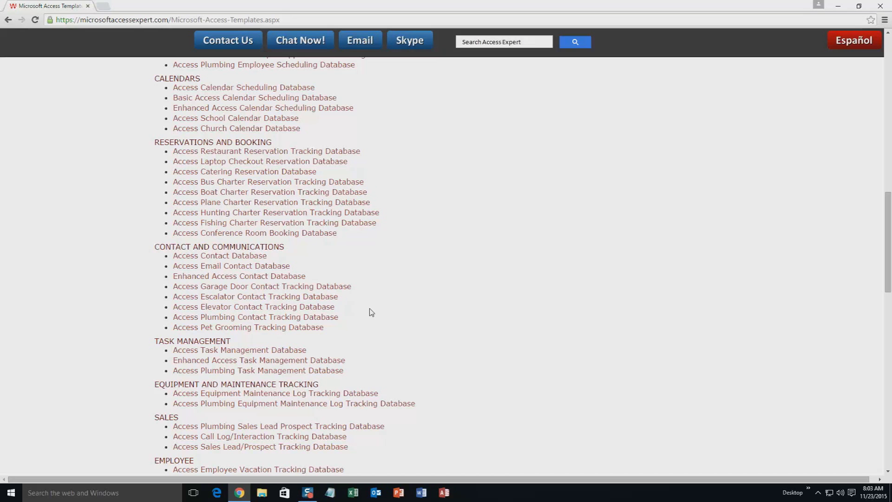
pyautogui.scroll(-3, 371, 312)
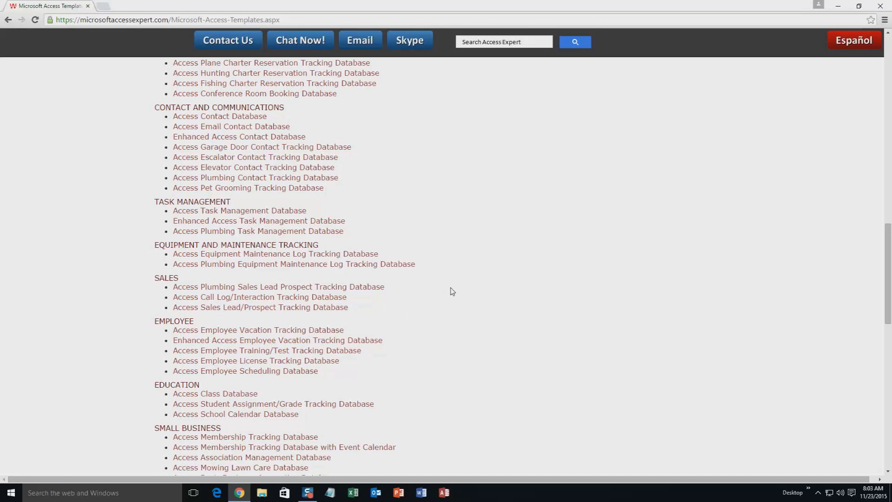
pyautogui.scroll(-3, 480, 341)
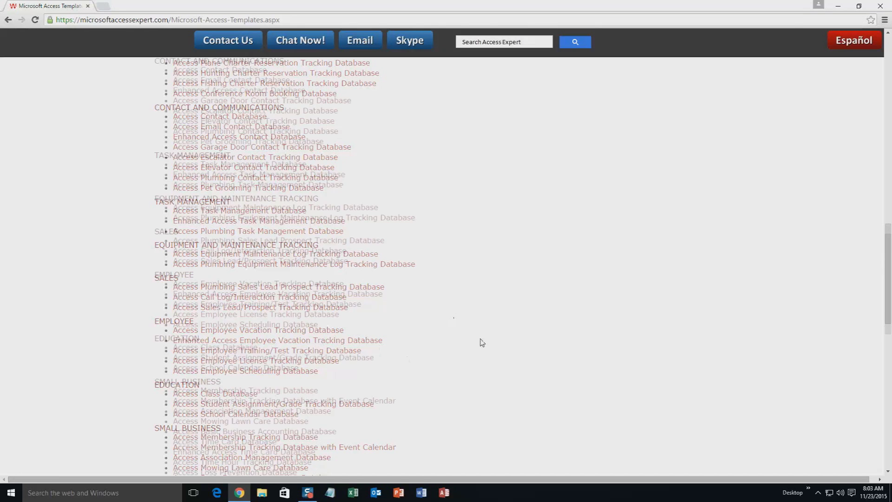
pyautogui.scroll(-4, 484, 341)
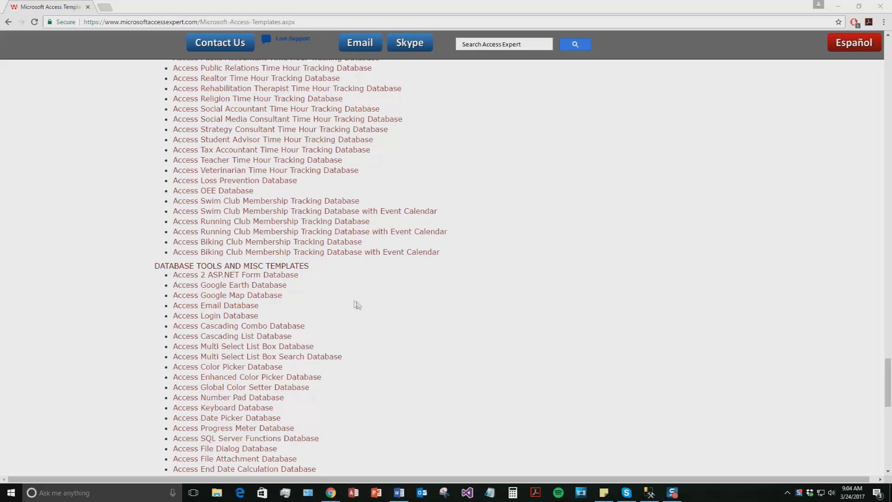
pyautogui.scroll(-6, 358, 305)
pyautogui.scroll(-6, 359, 305)
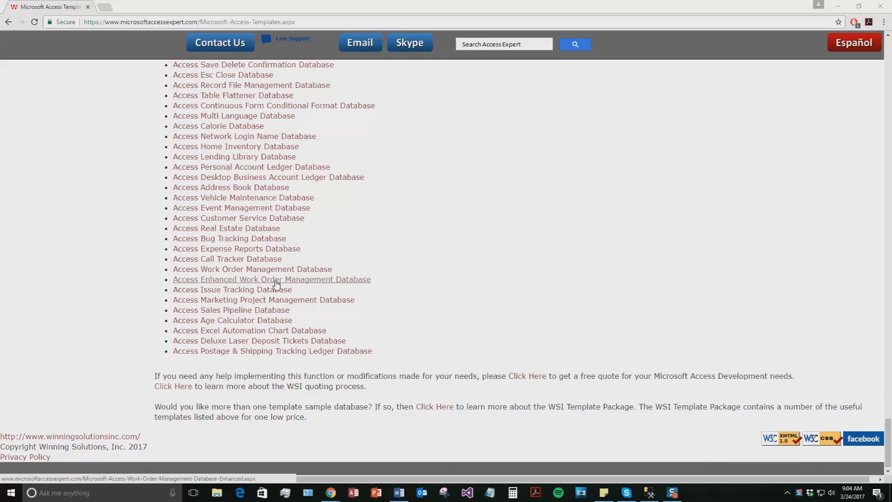
# Download the Access 2010/2013/2016 Enhanced Work Order Management demo and open the zip
pyautogui.click(276, 280)
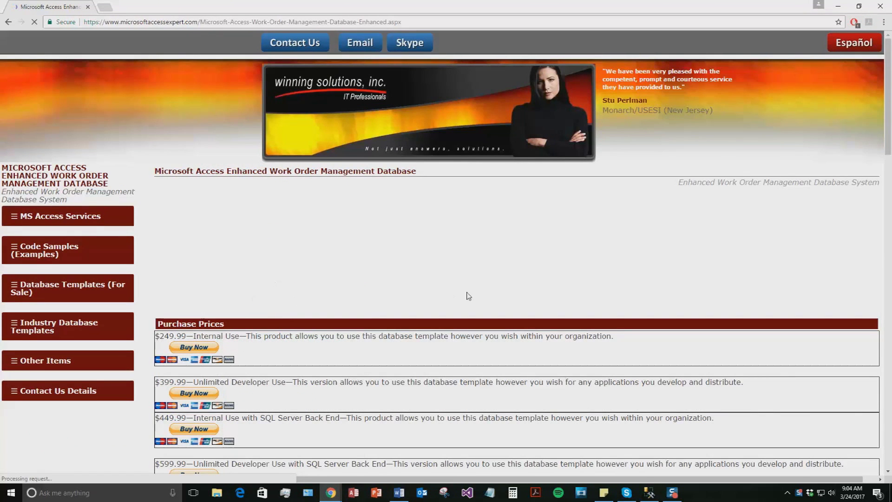
pyautogui.scroll(-4, 469, 295)
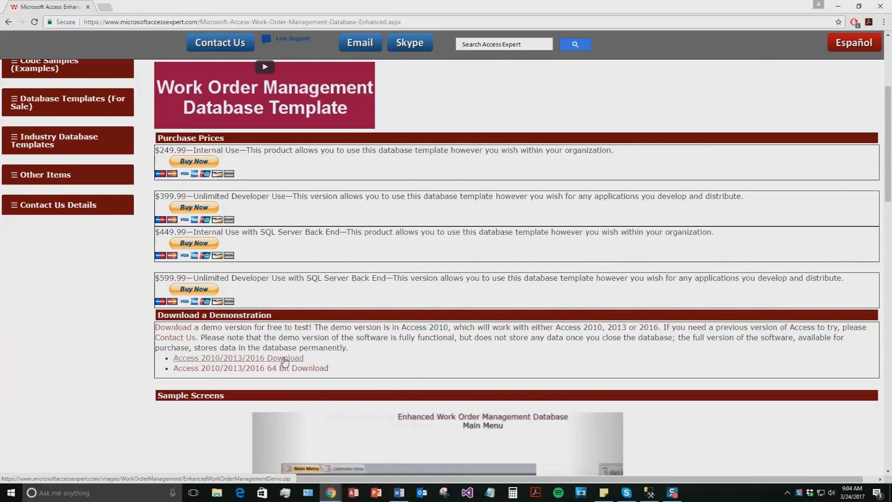
pyautogui.click(285, 359)
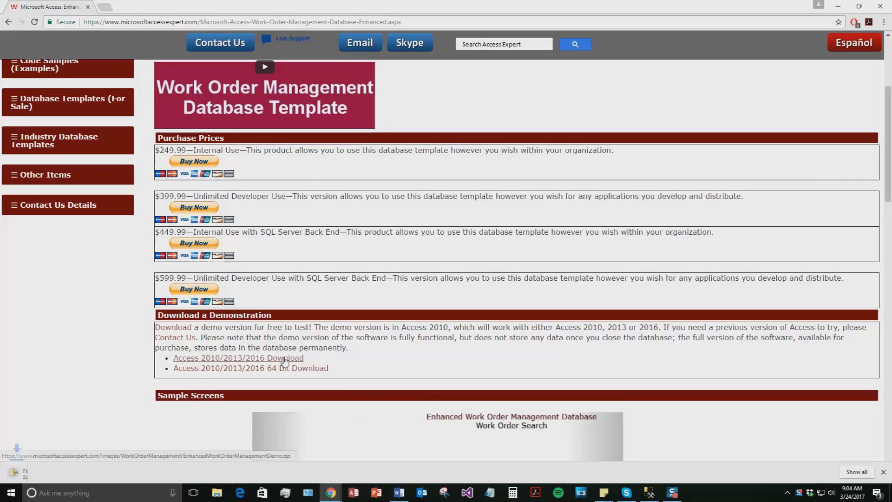
pyautogui.click(52, 478)
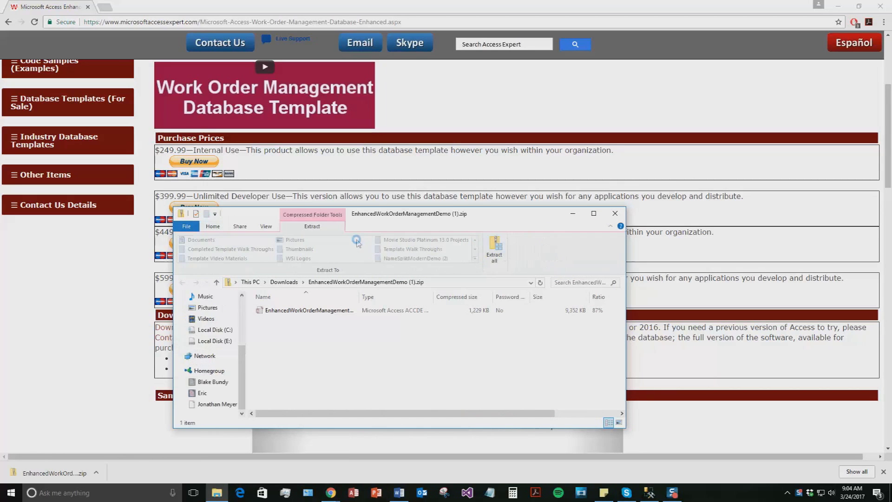
# Extract the demo zip to its suggested folder and launch the extracted database
pyautogui.click(495, 248)
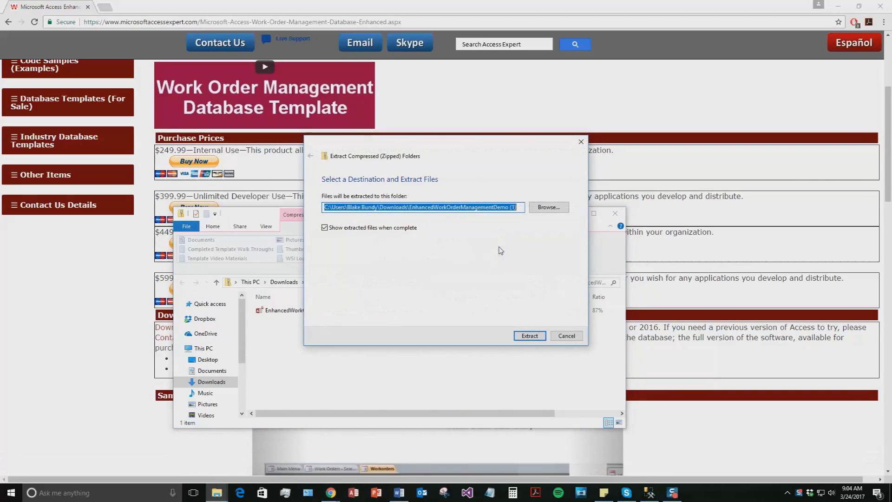
pyautogui.click(532, 336)
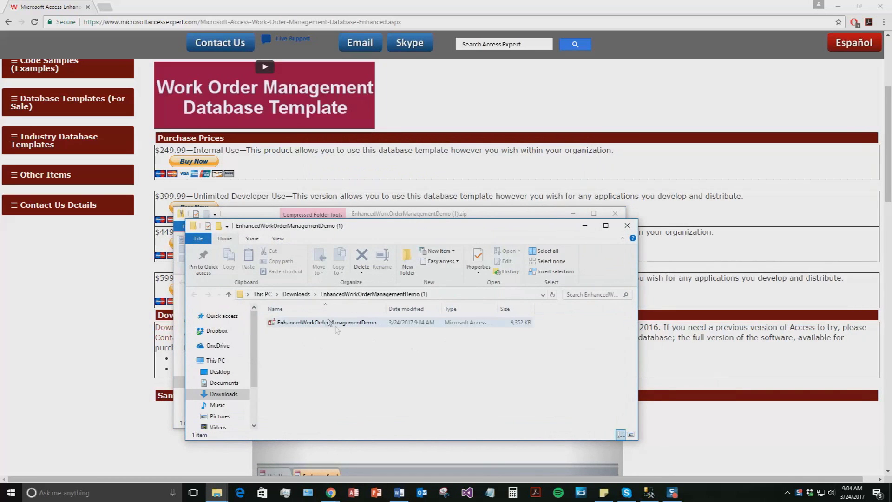
pyautogui.doubleClick(334, 322)
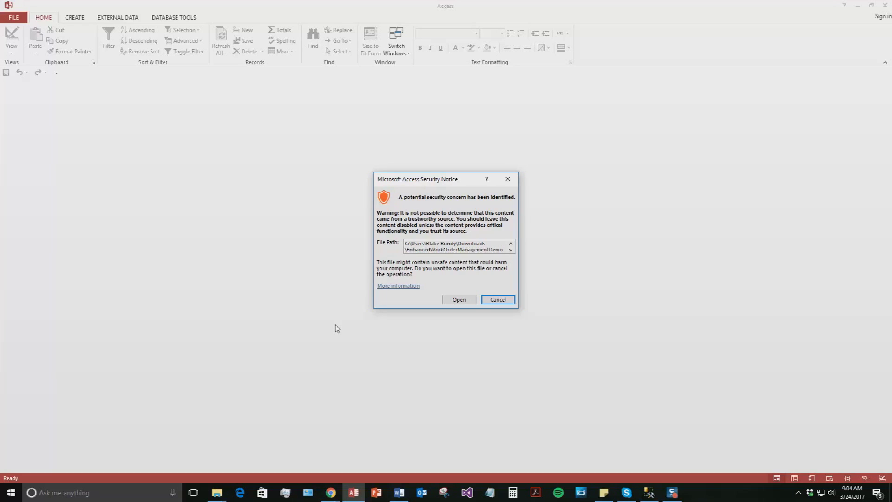
# Open the database past the security warning, close the demo notice, and open Employees Search
pyautogui.click(460, 300)
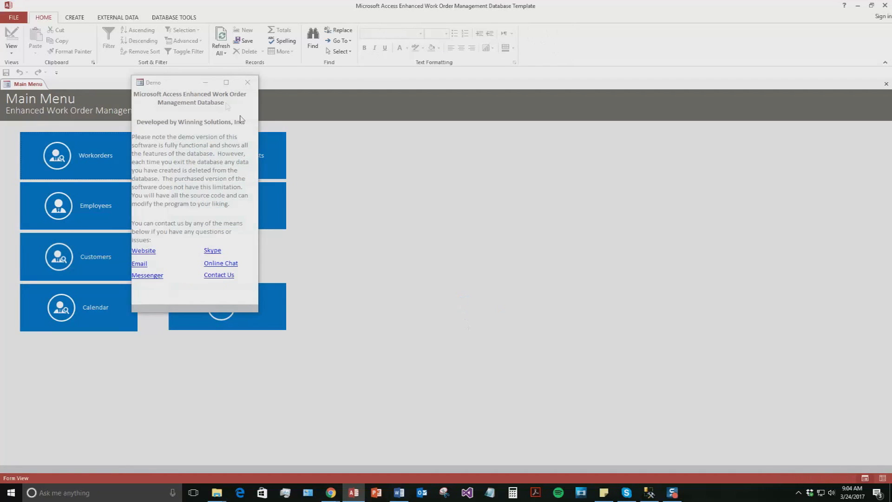
pyautogui.moveTo(171, 91); pyautogui.dragTo(380, 138)
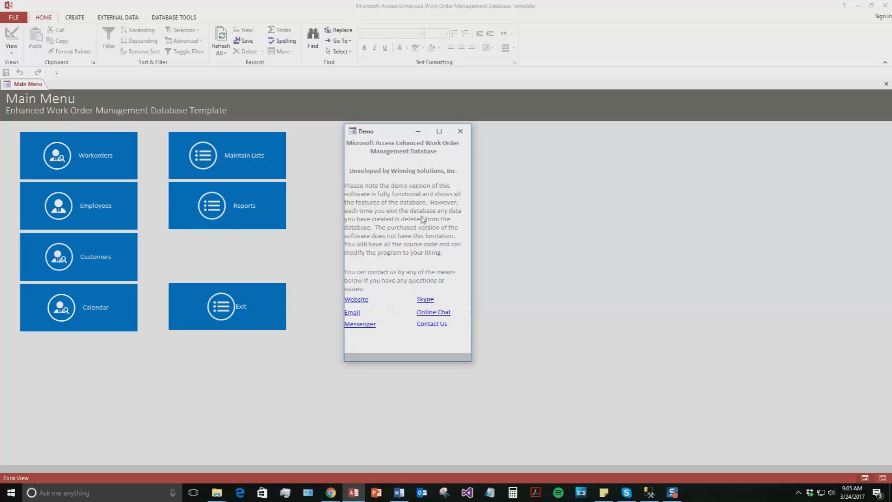
pyautogui.click(467, 135)
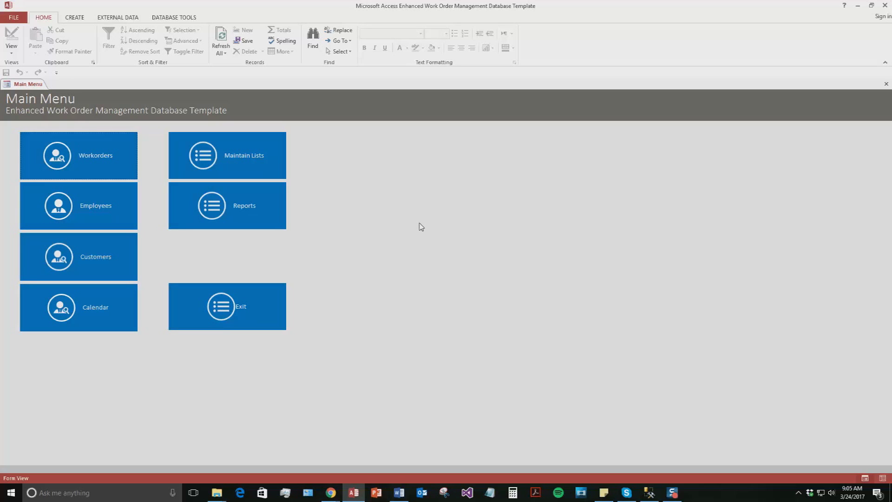
pyautogui.click(90, 208)
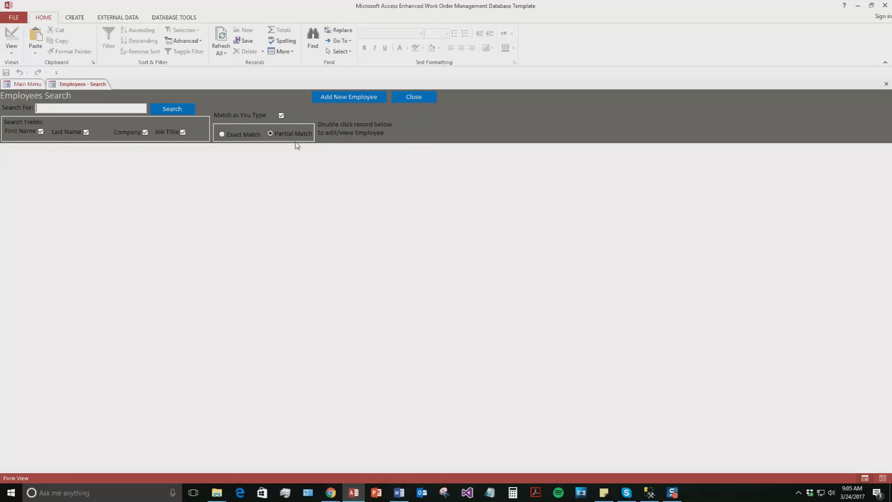
# Add a new employee with a first and last name, e-mail address and business phone
pyautogui.click(338, 98)
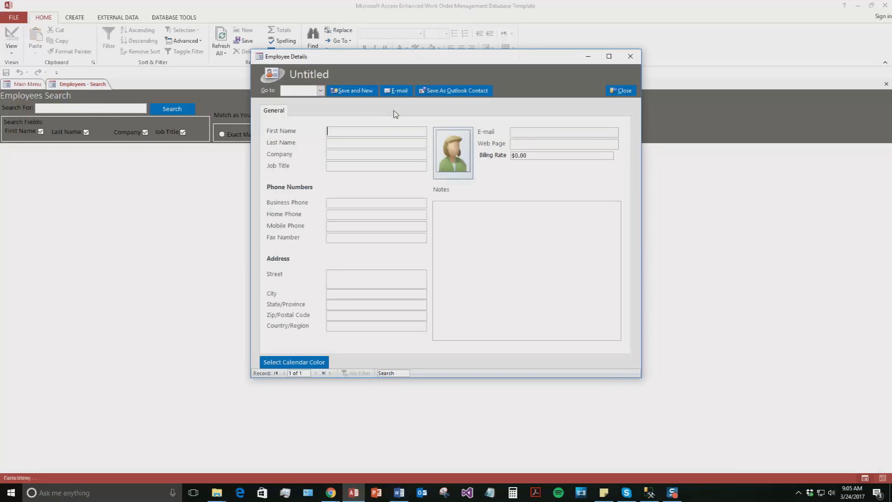
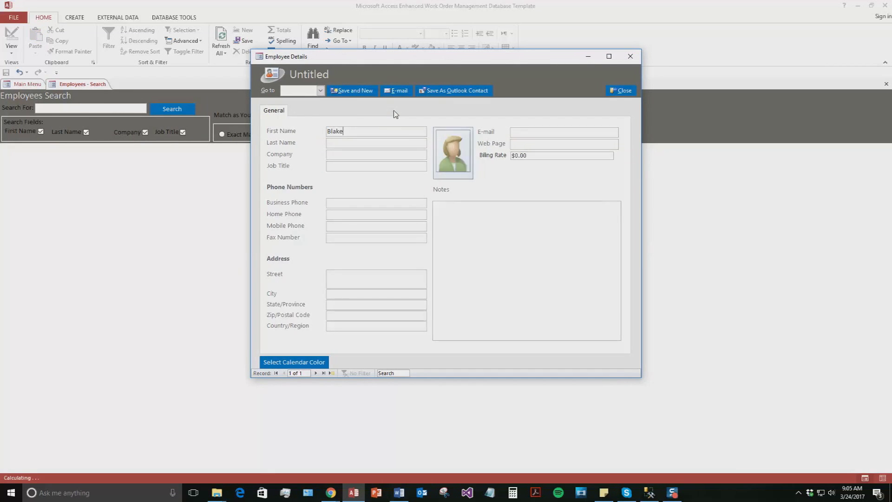
pyautogui.press('Tab')
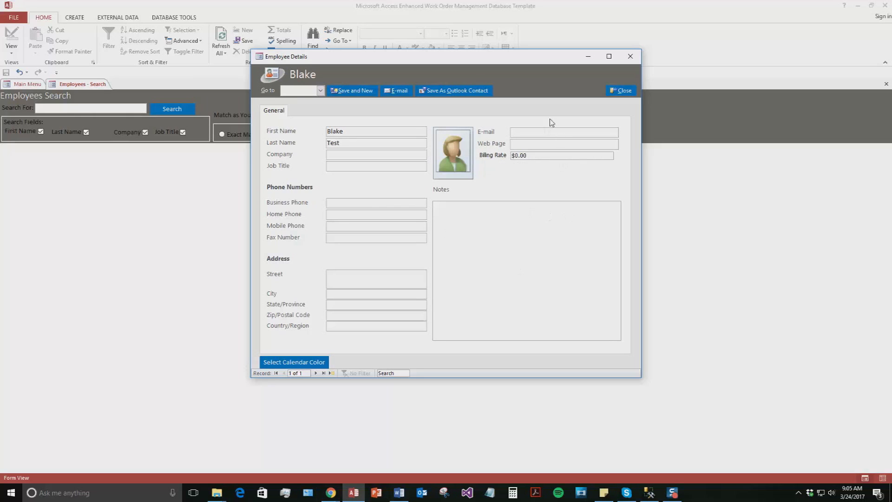
pyautogui.click(542, 132)
pyautogui.write('test@test.com')
pyautogui.click(329, 202)
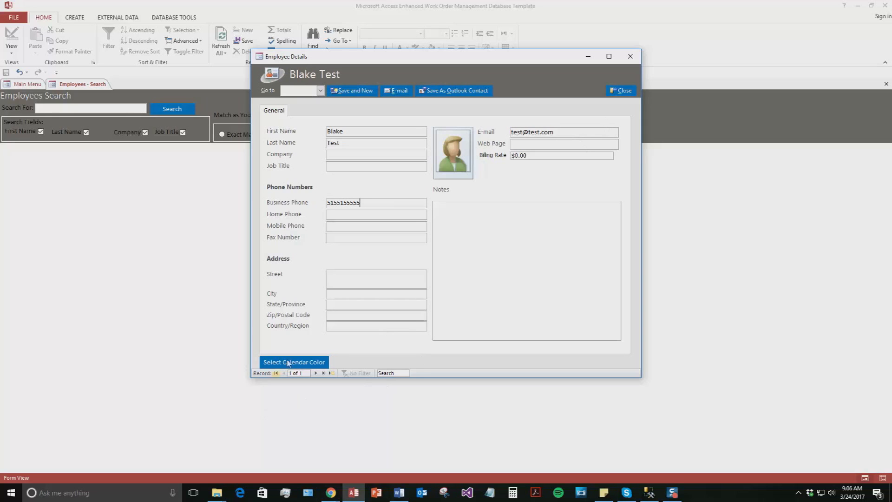
# Give the employee a green calendar colour, save the record, and close the details form
pyautogui.click(308, 363)
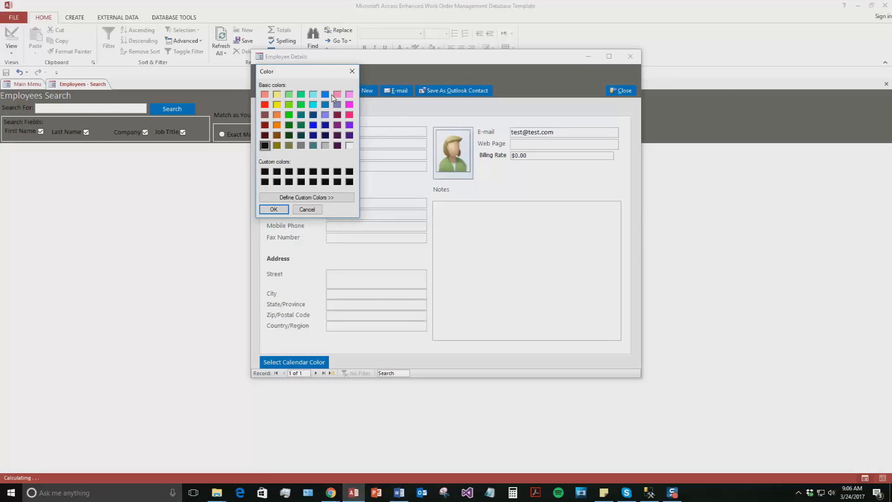
pyautogui.click(288, 115)
pyautogui.click(274, 209)
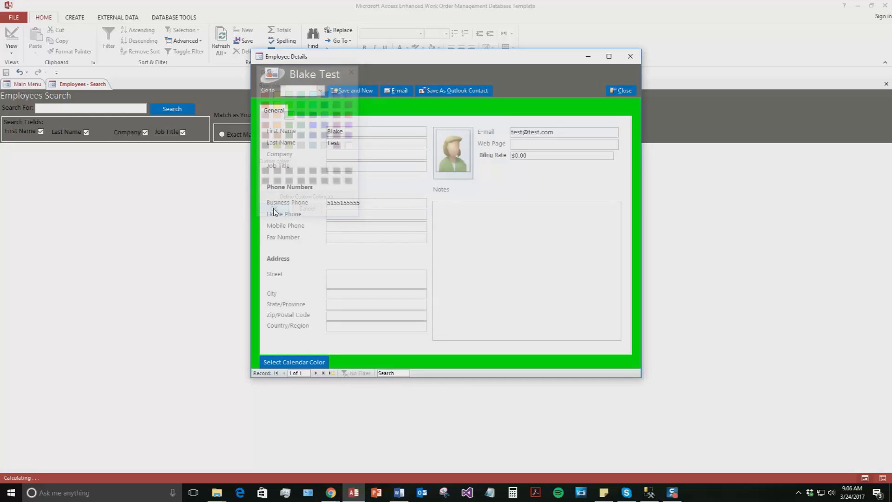
pyautogui.click(351, 92)
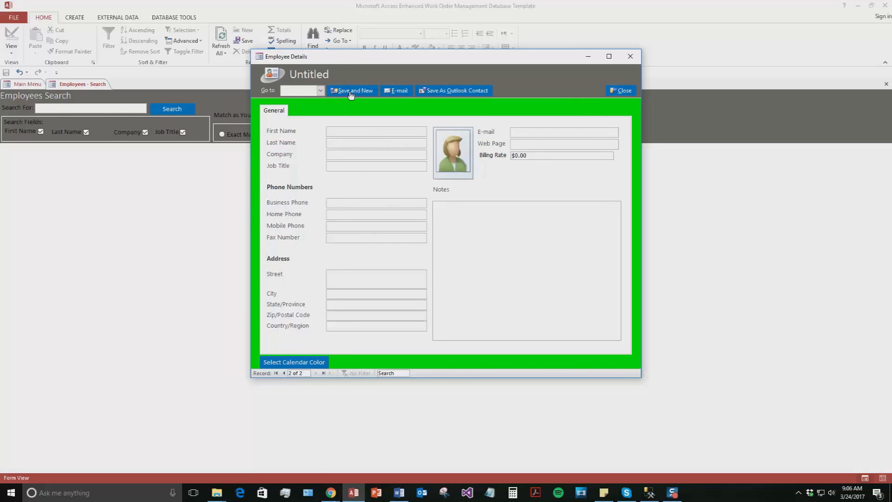
pyautogui.click(625, 94)
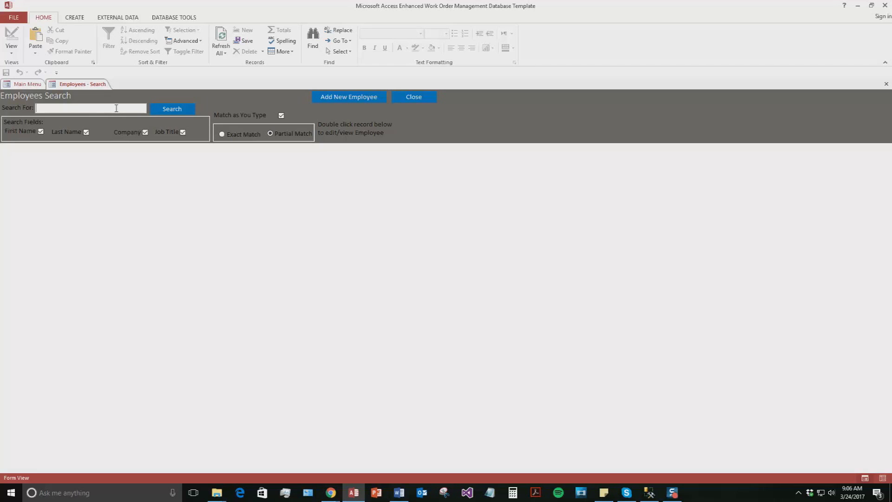
# Search for the new employee, open the record to verify it, then return to the Main Menu
pyautogui.write('Bl')
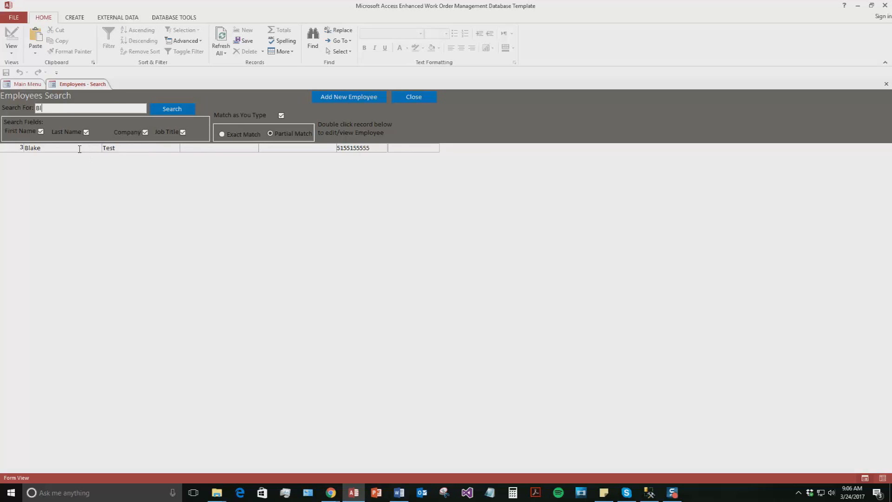
pyautogui.doubleClick(80, 149)
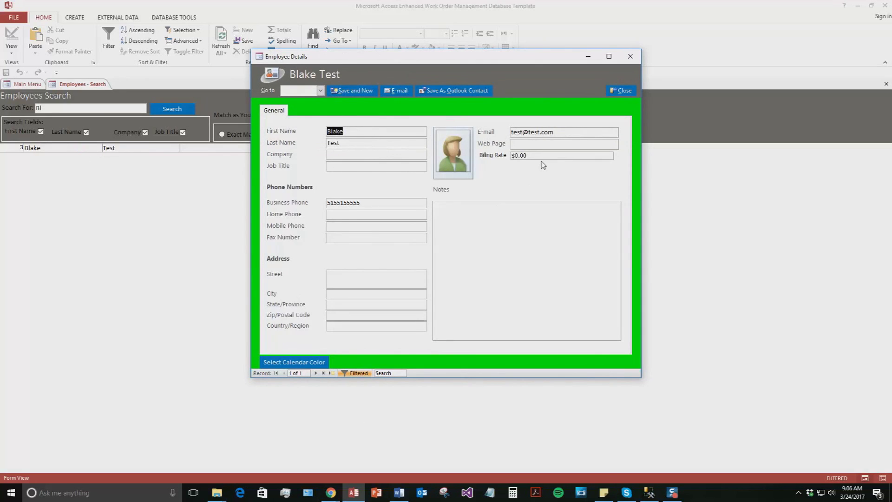
pyautogui.click(619, 93)
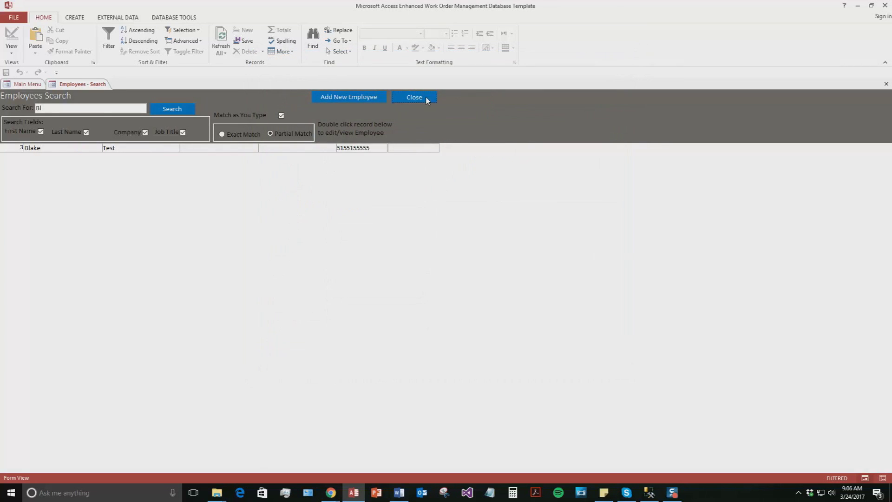
pyautogui.click(425, 97)
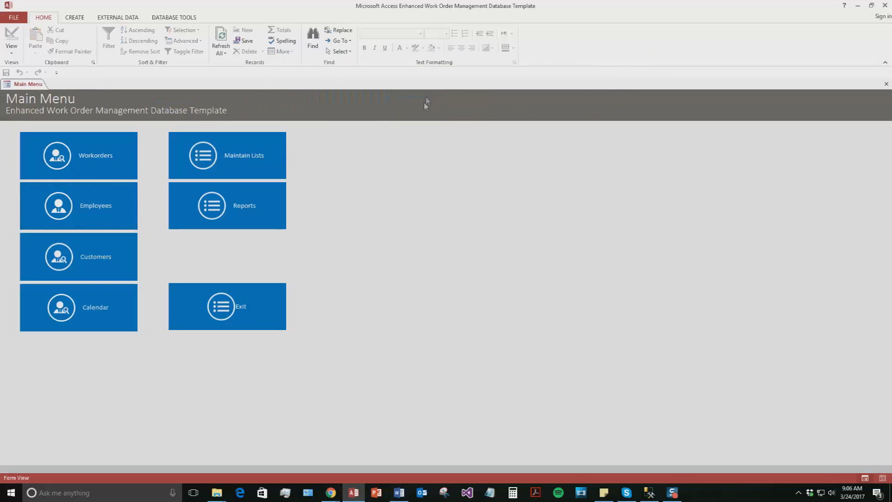
# Add a new customer with a first and last name, business phone and e-mail address
pyautogui.click(94, 269)
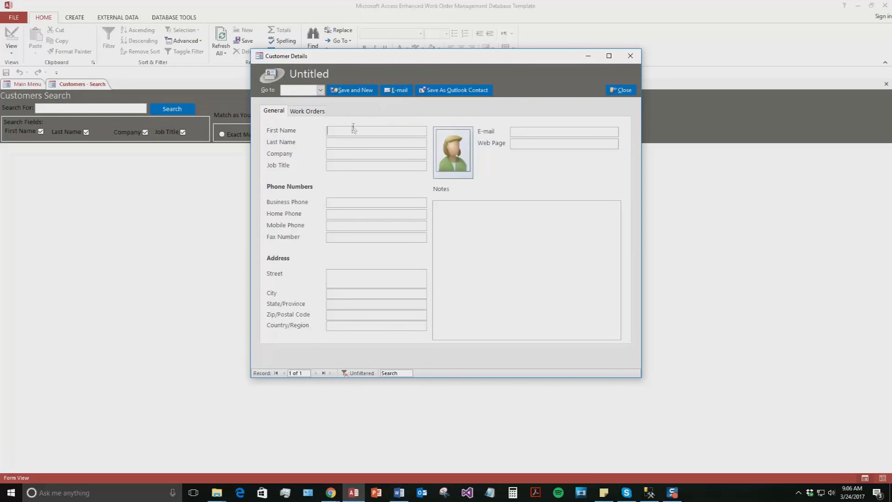
pyautogui.write('Test')
pyautogui.press('Tab')
pyautogui.write('Smith')
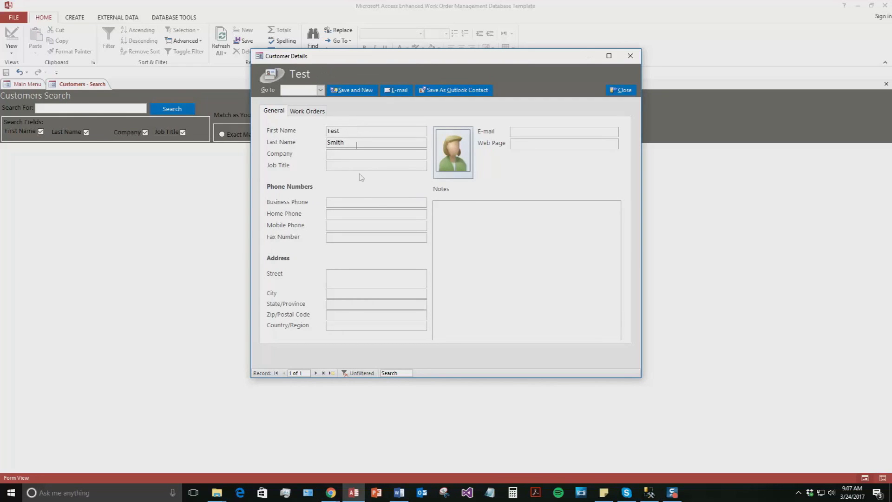
pyautogui.click(359, 203)
pyautogui.write('51551551515')
pyautogui.click(534, 133)
pyautogui.write('test@')
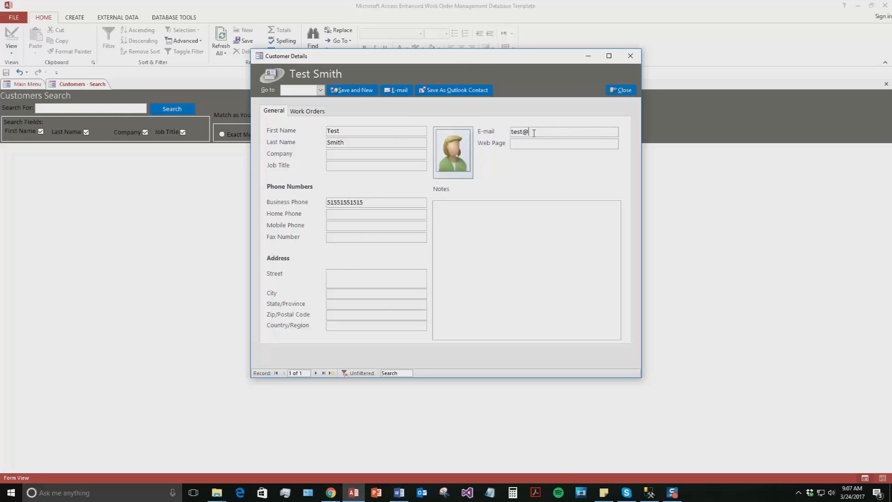
pyautogui.write('test.com')
pyautogui.click(528, 271)
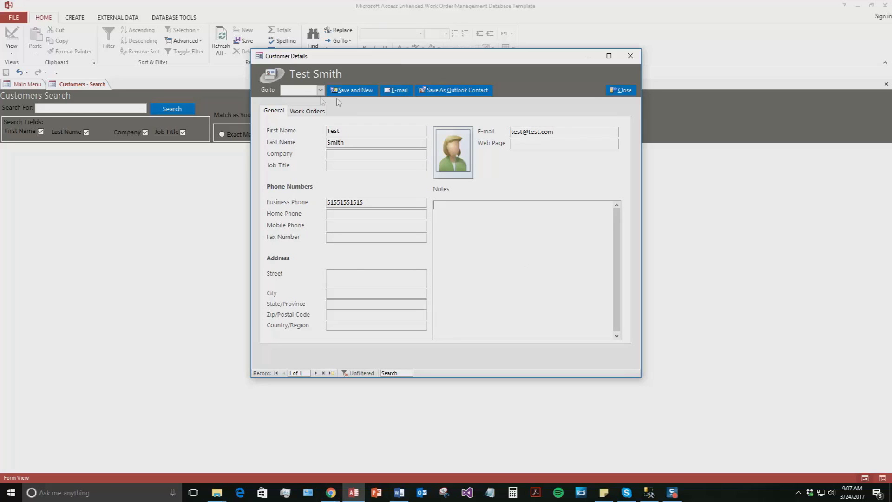
# Check the customer's Work Orders tab, then save the customer and close the form
pyautogui.click(312, 113)
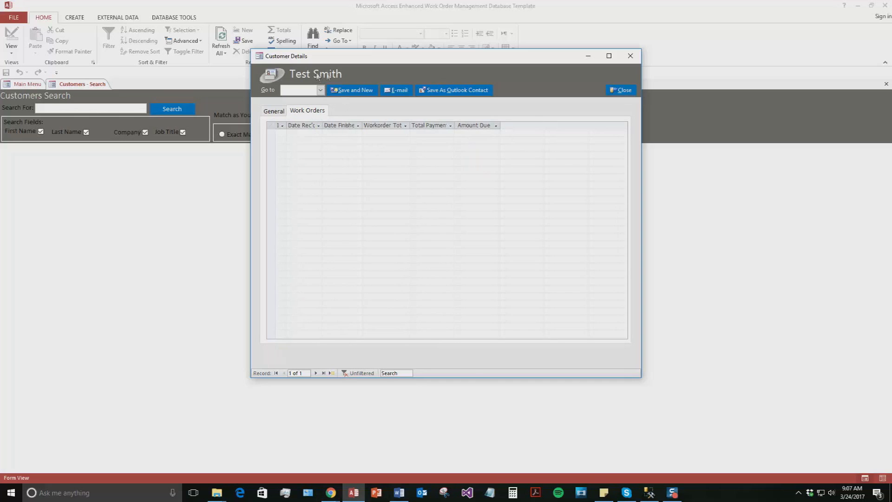
pyautogui.click(274, 115)
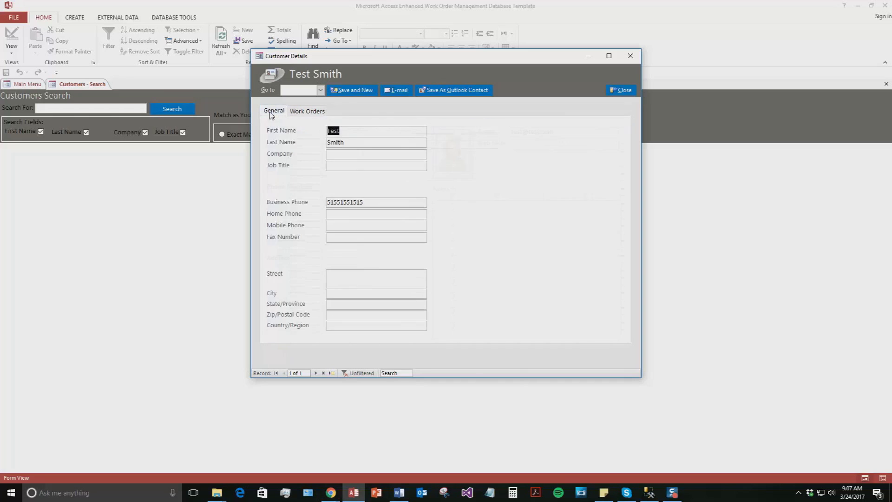
pyautogui.click(359, 91)
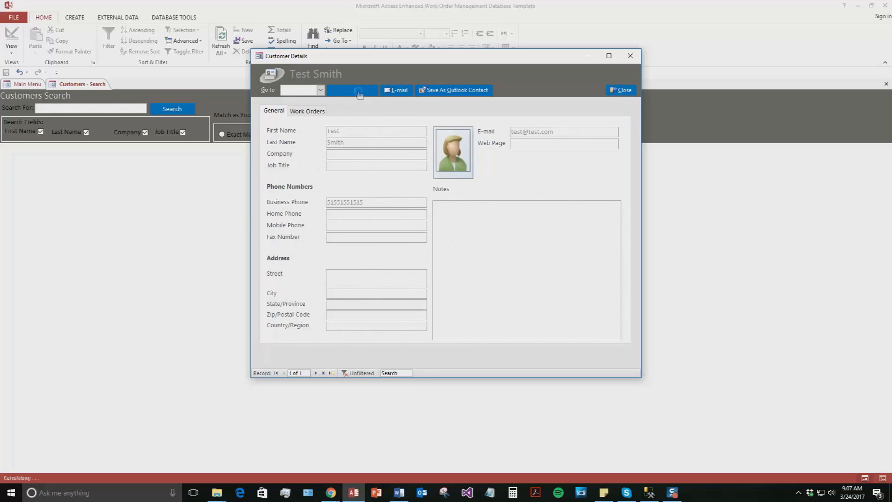
pyautogui.click(611, 93)
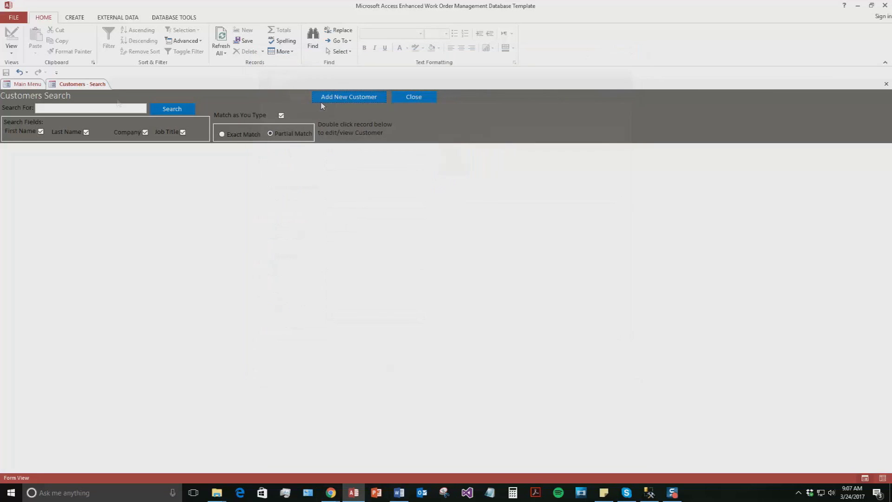
# Search for the new customer, open the record to verify it, then return to the Main Menu
pyautogui.click(94, 107)
pyautogui.write('Tes')
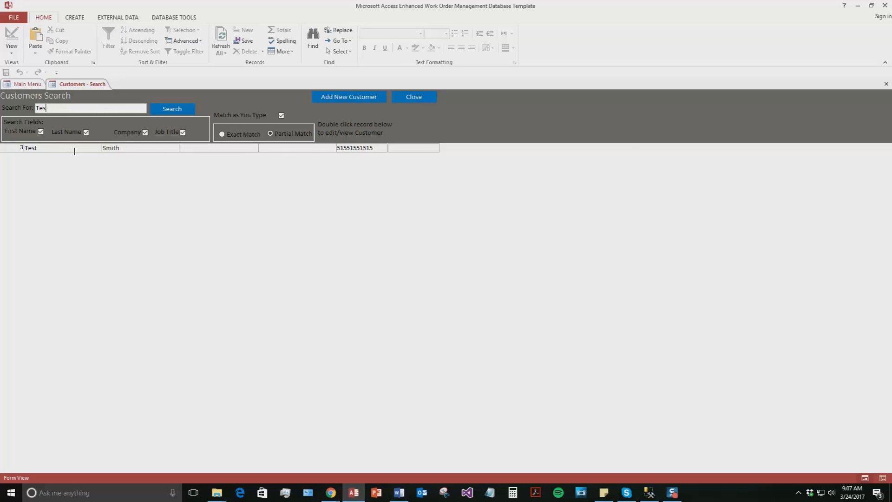
pyautogui.doubleClick(74, 148)
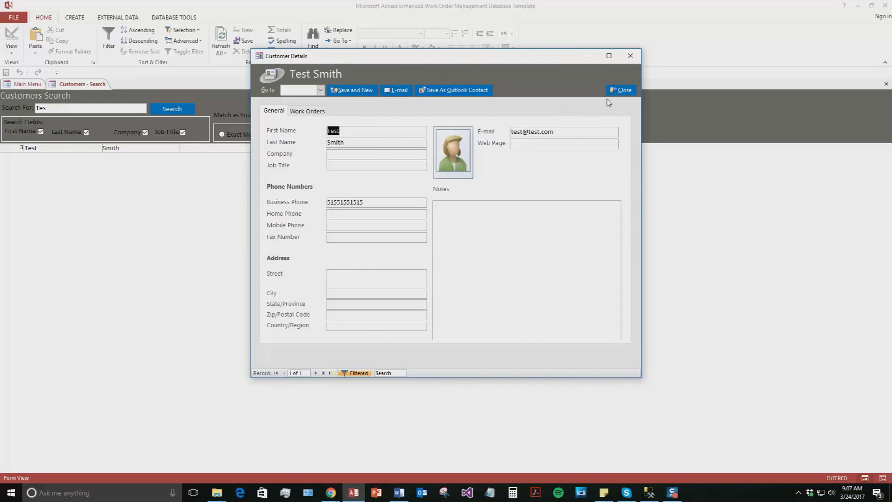
pyautogui.click(624, 90)
pyautogui.click(418, 96)
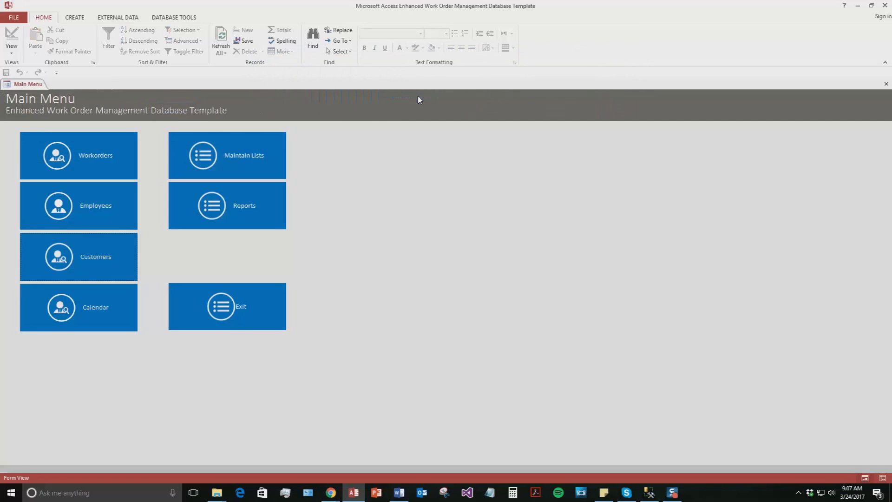
# Start a new work order with the test employee chosen as Entered by
pyautogui.click(111, 157)
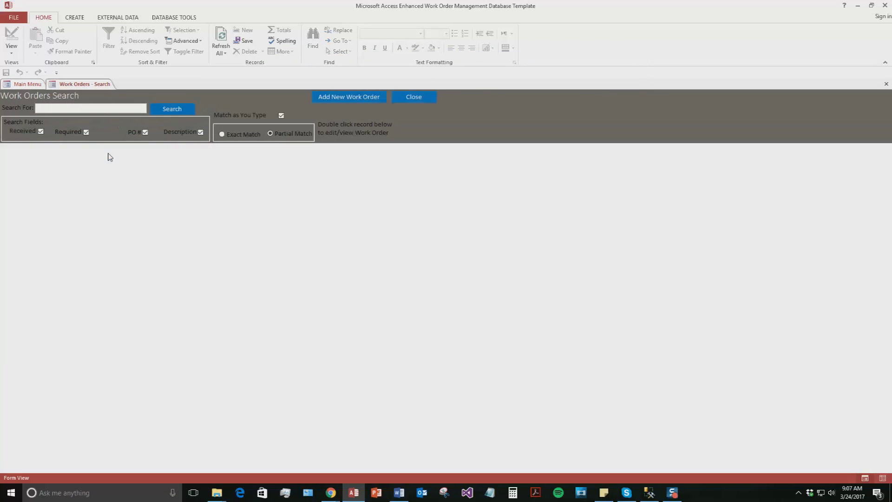
pyautogui.click(346, 98)
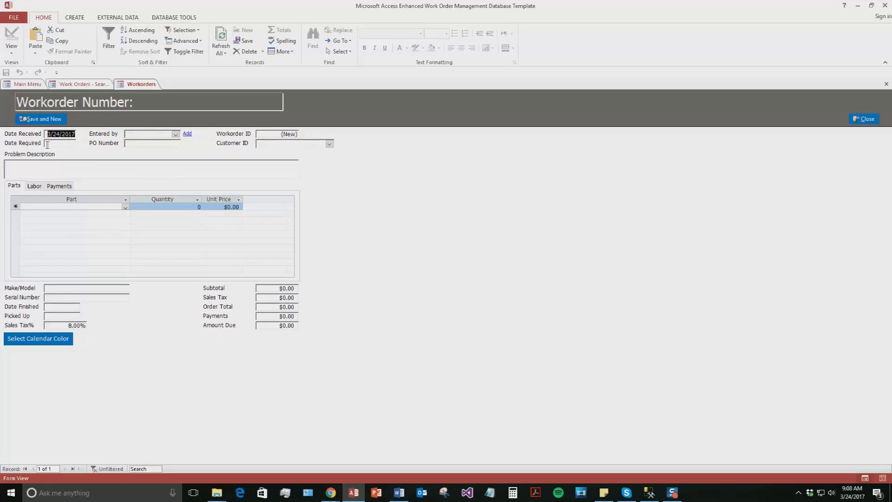
pyautogui.click(176, 134)
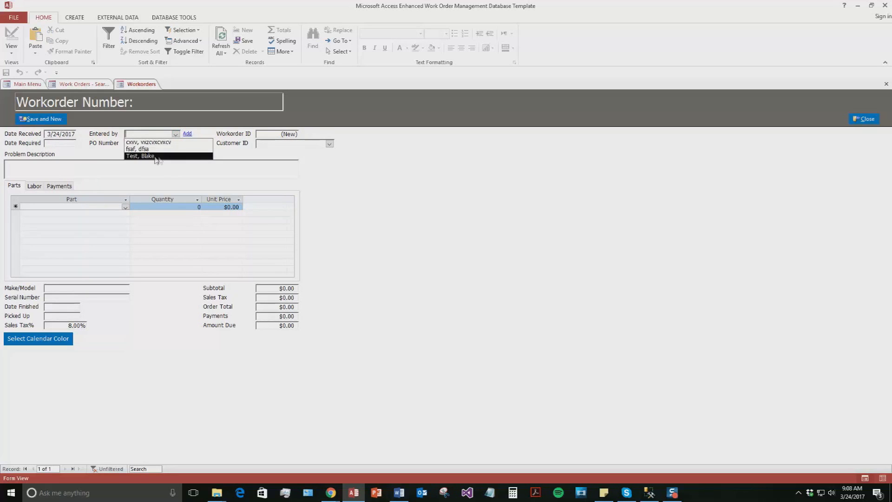
pyautogui.click(157, 157)
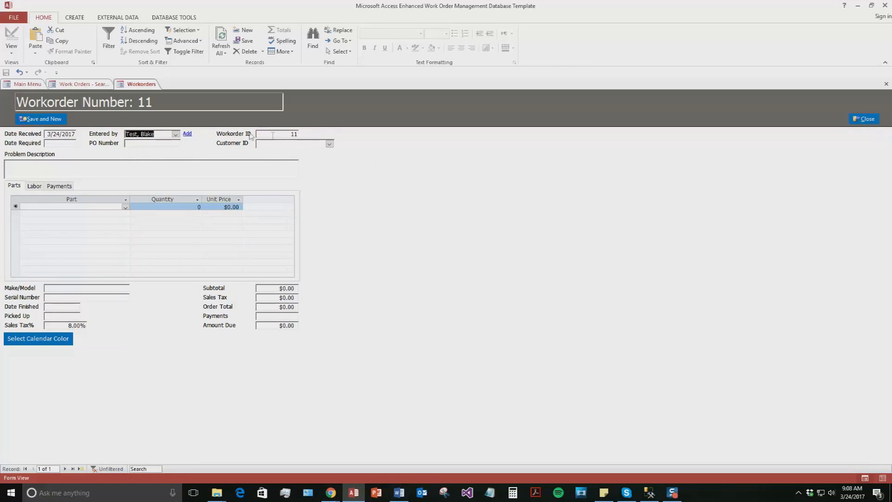
# Set the work order's Date Required to 03/28/2017 and PO Number to 123
pyautogui.click(329, 145)
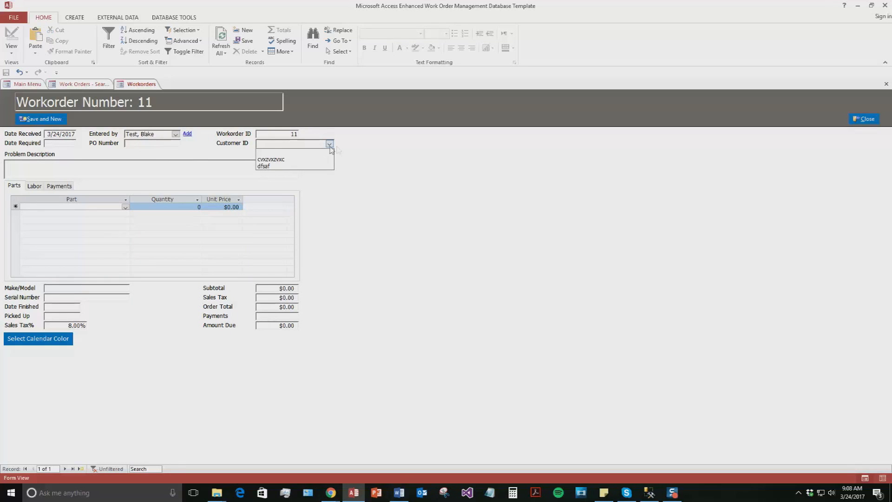
pyautogui.click(330, 145)
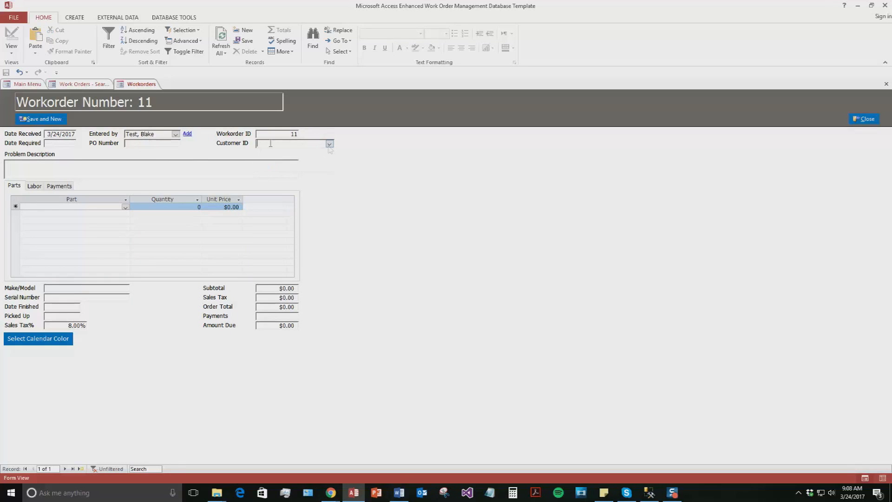
pyautogui.click(63, 142)
pyautogui.write('03')
pyautogui.write('282')
pyautogui.write('017')
pyautogui.click(153, 141)
pyautogui.write('123')
pyautogui.click(82, 163)
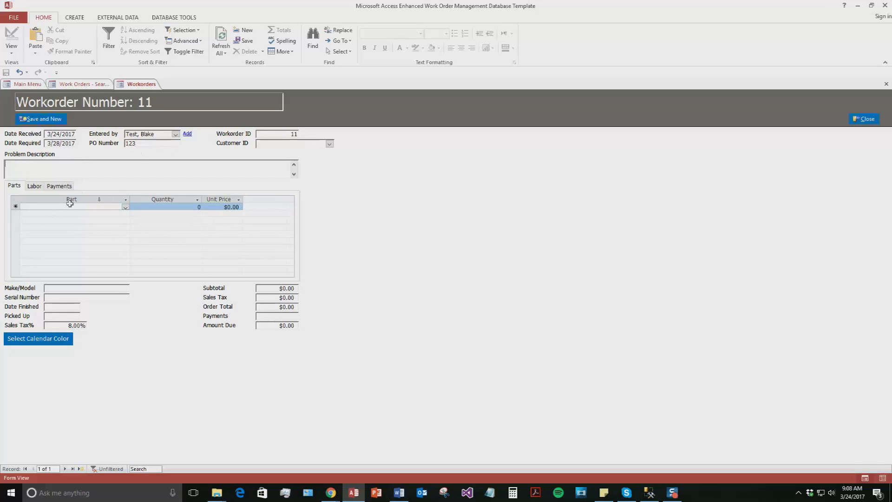
# Add 2 LCD Panels to the work order parts with make/model Test and serial number 1234
pyautogui.click(125, 207)
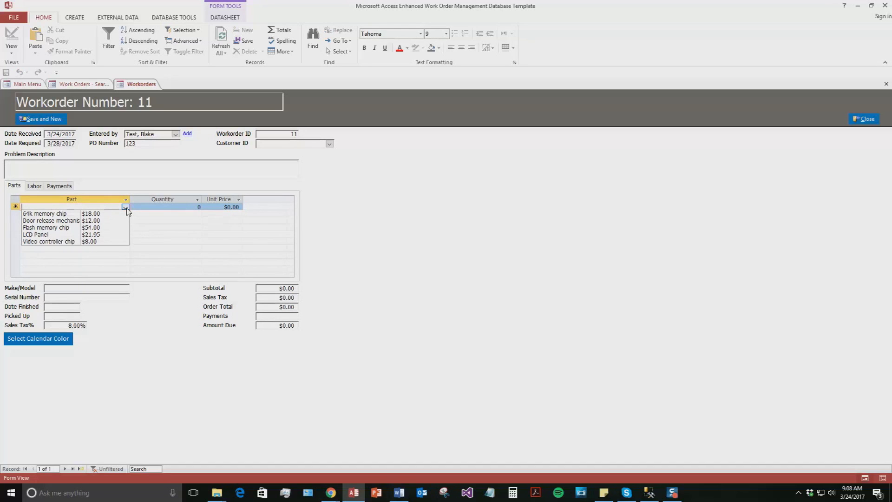
pyautogui.click(70, 235)
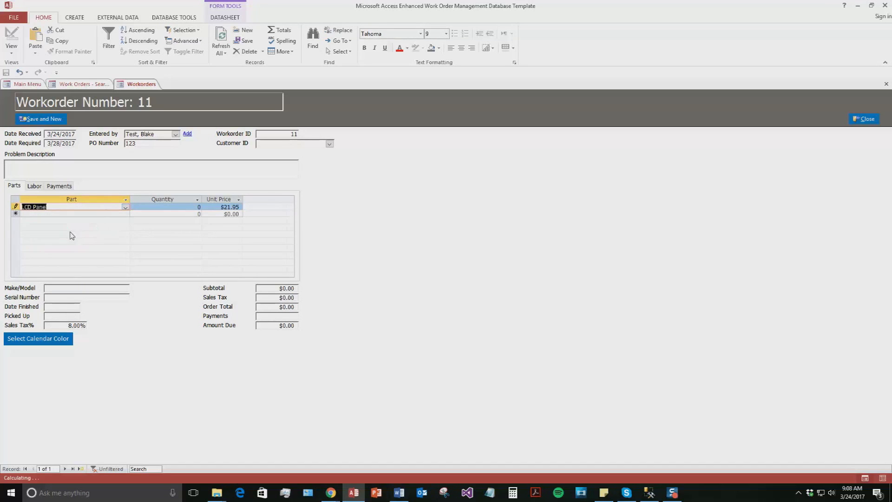
pyautogui.click(200, 207)
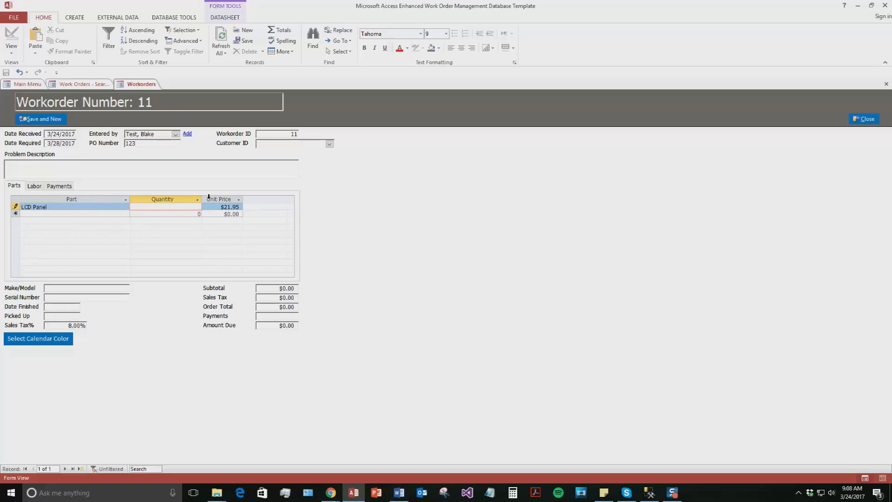
pyautogui.click(112, 288)
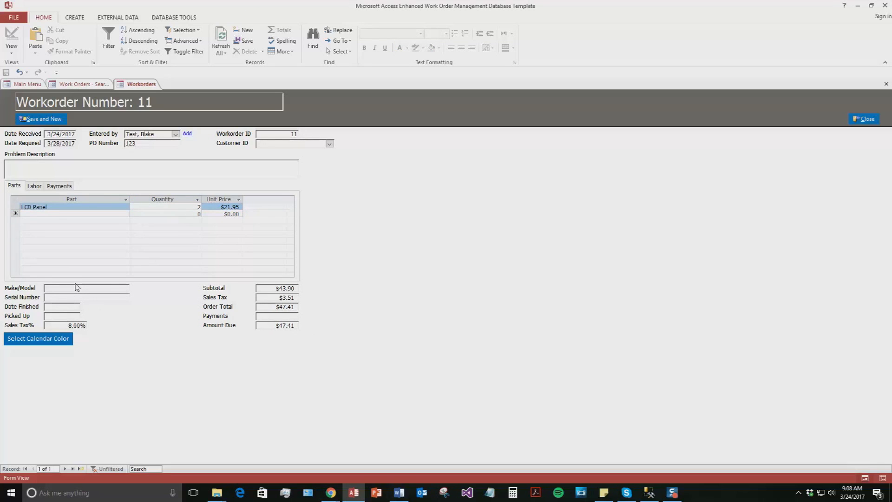
pyautogui.write('Test')
pyautogui.press('Tab')
pyautogui.write('1234')
pyautogui.click(35, 187)
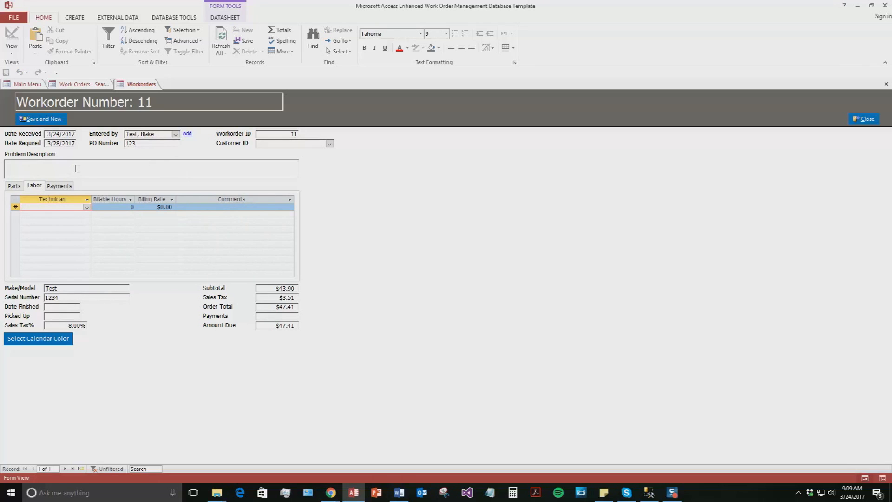
# Add a labor line for the technician billing 4 hours at a $7.00 rate
pyautogui.click(87, 207)
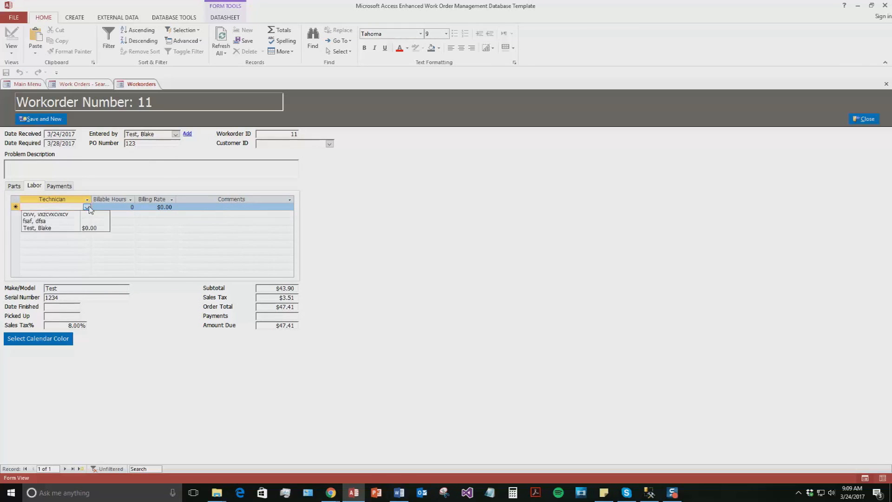
pyautogui.click(37, 227)
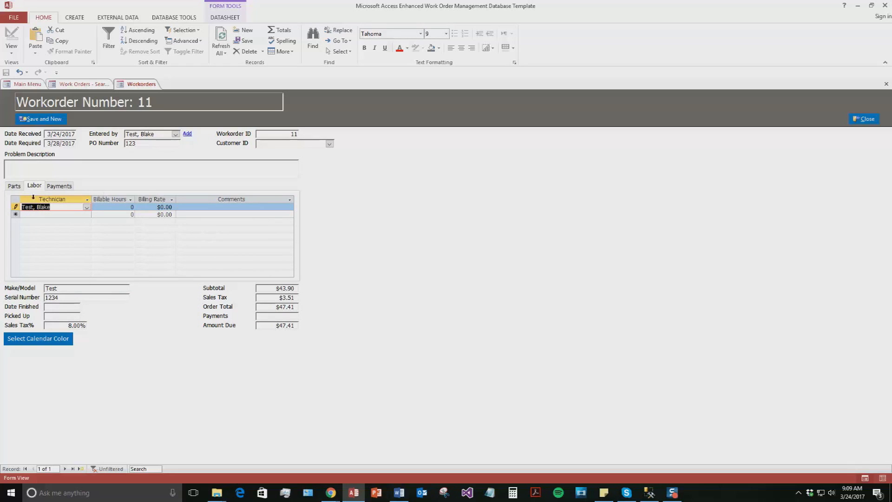
pyautogui.click(163, 207)
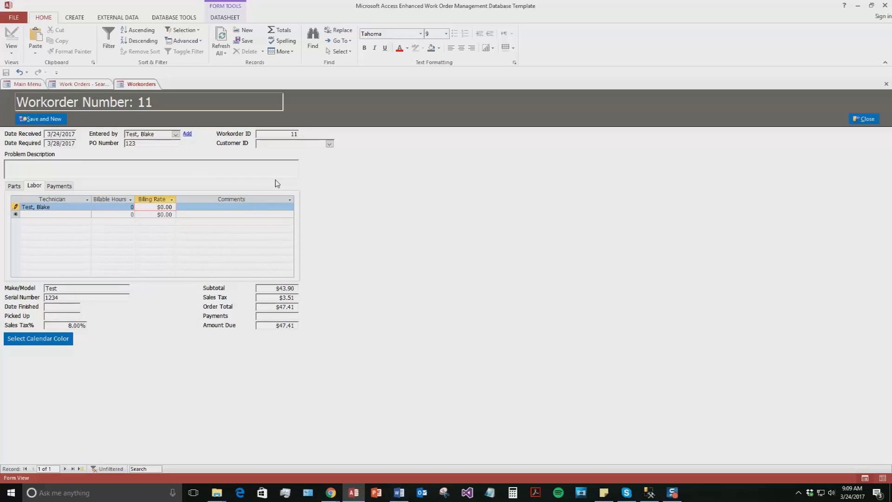
pyautogui.click(166, 214)
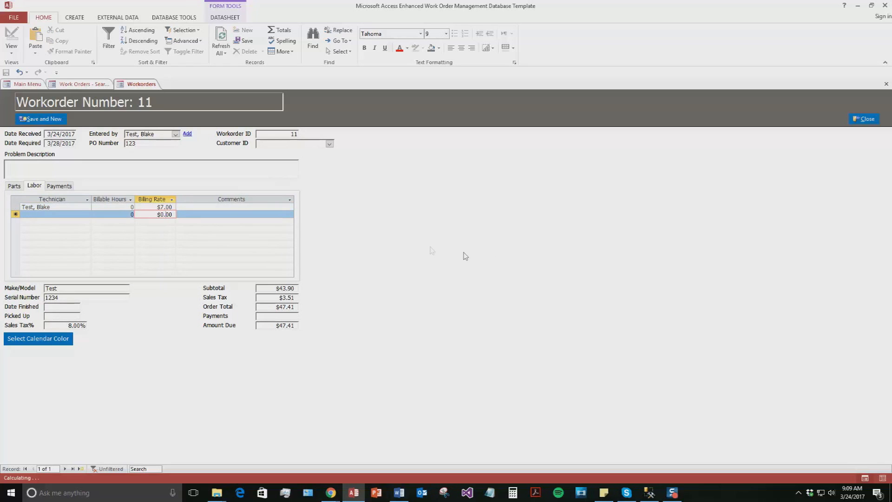
pyautogui.click(132, 207)
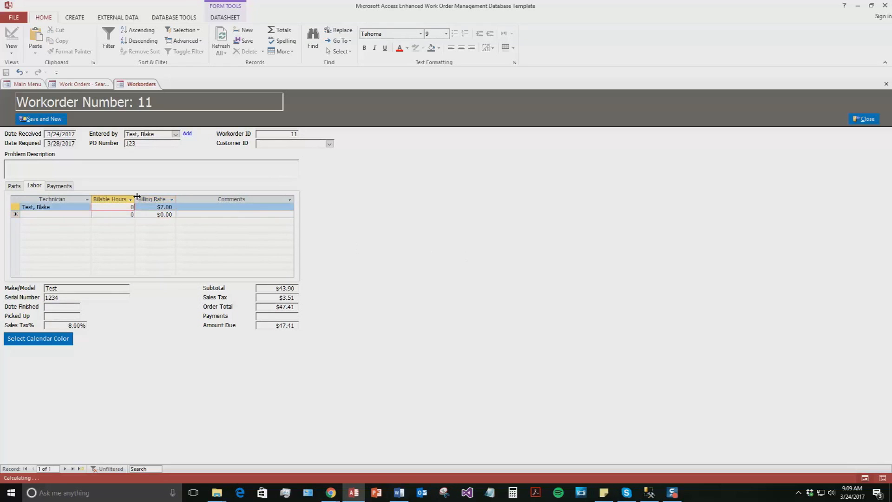
pyautogui.click(170, 214)
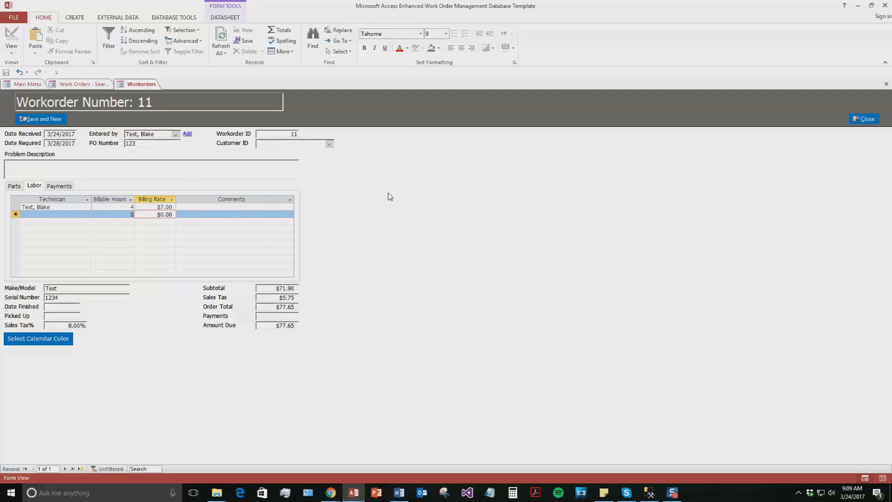
# Record a Cash payment of $77.65 in work order 11's payments
pyautogui.click(57, 186)
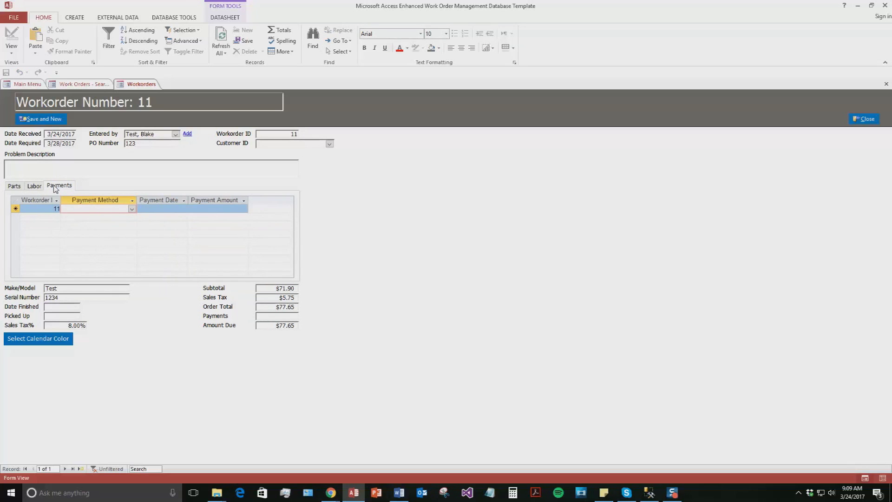
pyautogui.click(133, 209)
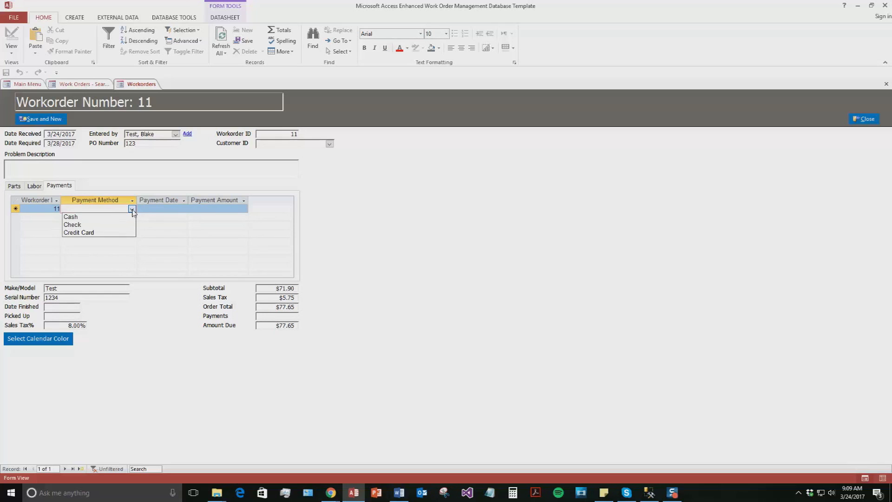
pyautogui.click(77, 220)
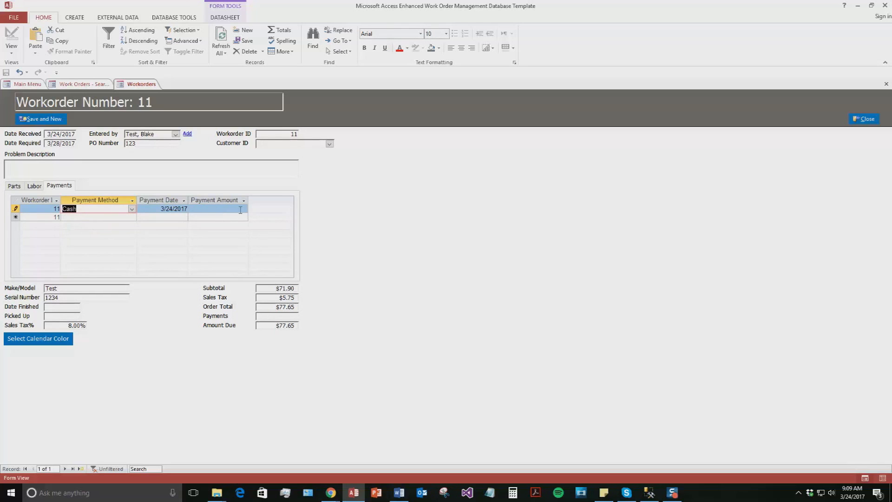
pyautogui.click(226, 208)
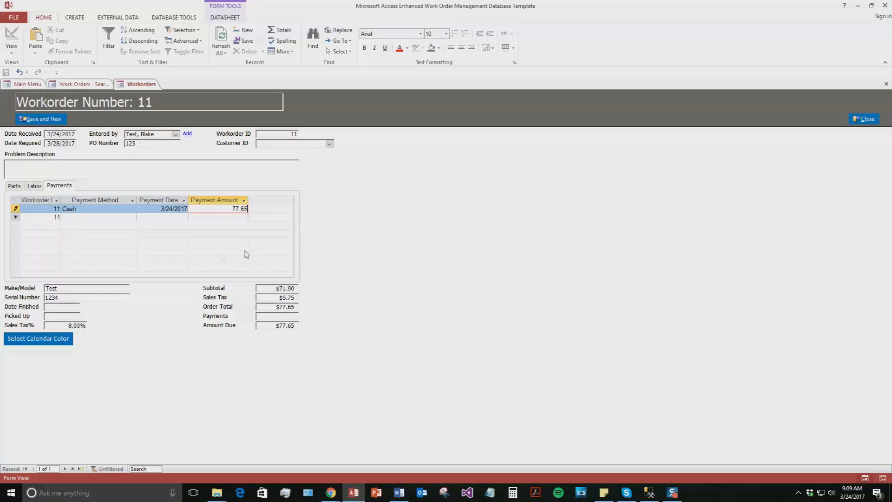
pyautogui.click(167, 218)
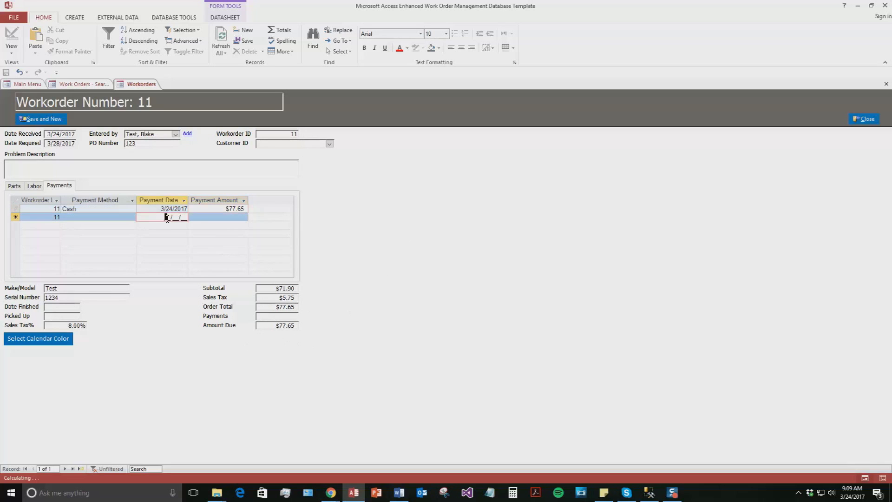
pyautogui.click(242, 218)
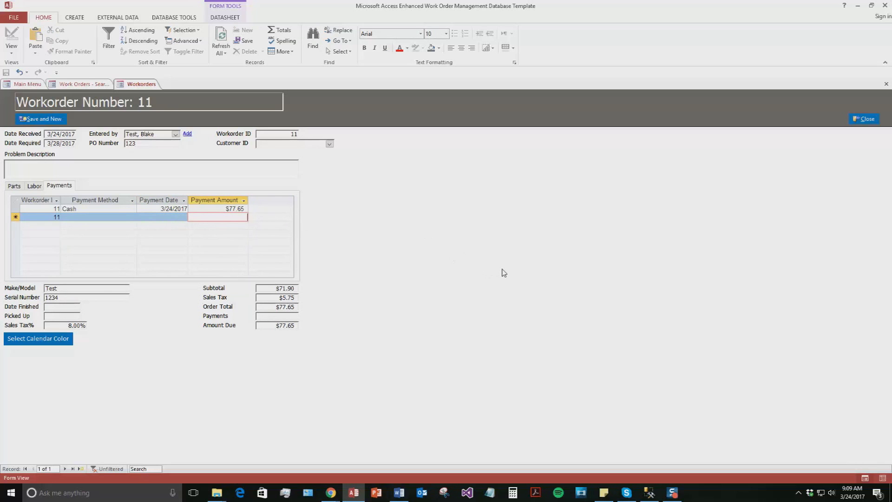
# Set the calendar colour to light blue and choose the customer from the Customer ID list
pyautogui.click(51, 341)
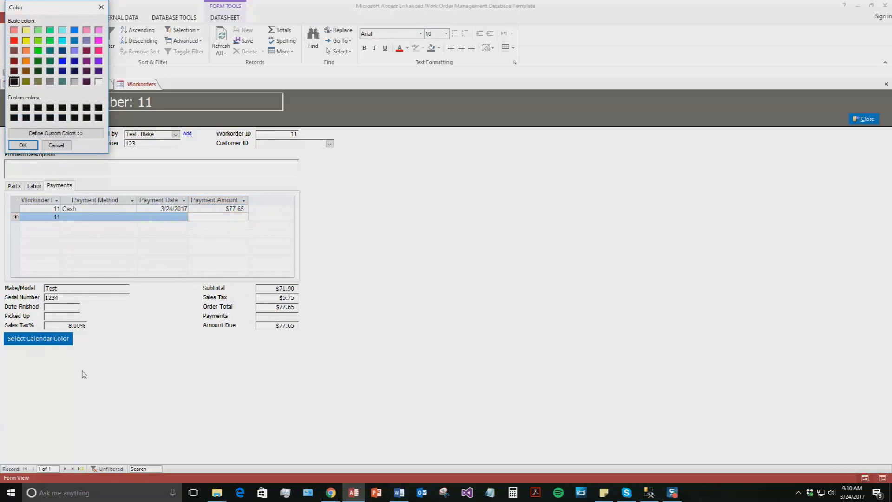
pyautogui.click(62, 30)
pyautogui.click(22, 145)
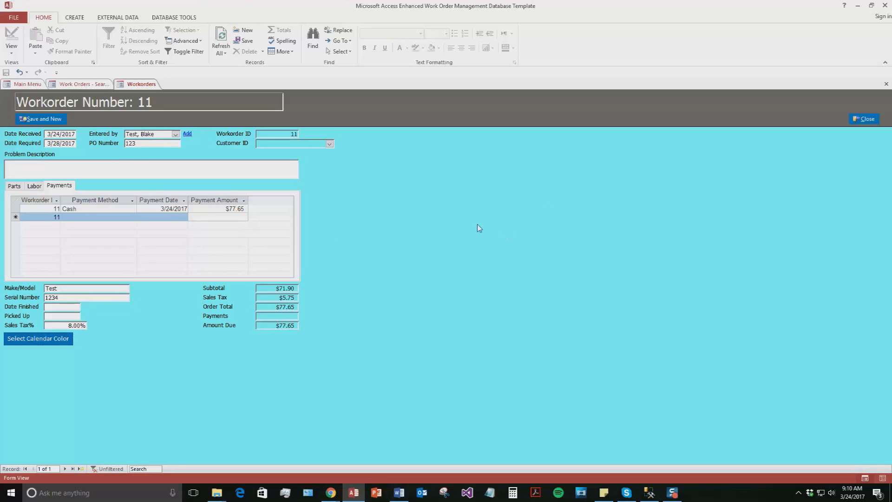
pyautogui.click(329, 143)
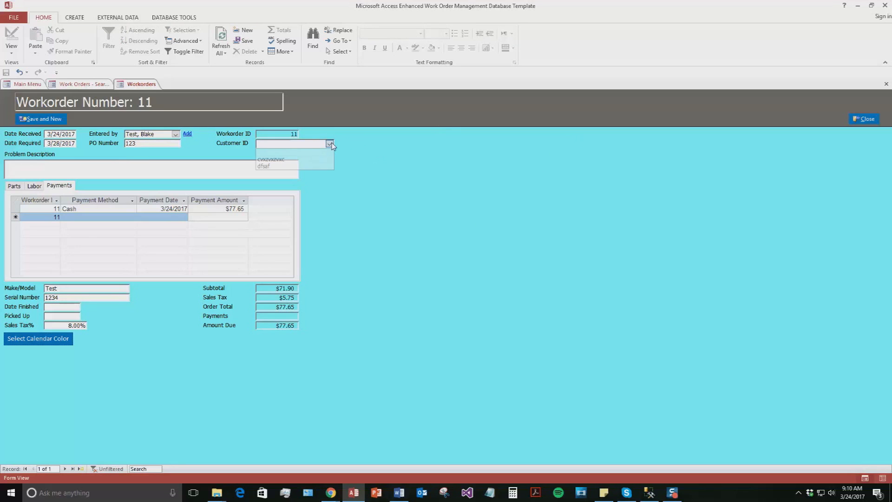
pyautogui.click(279, 168)
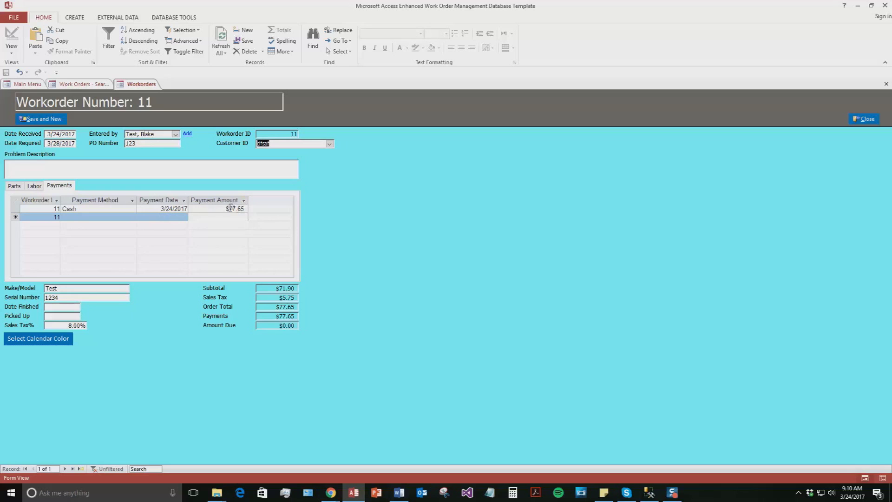
# Save work order 11 with Save and New and close the Workorders form
pyautogui.click(56, 120)
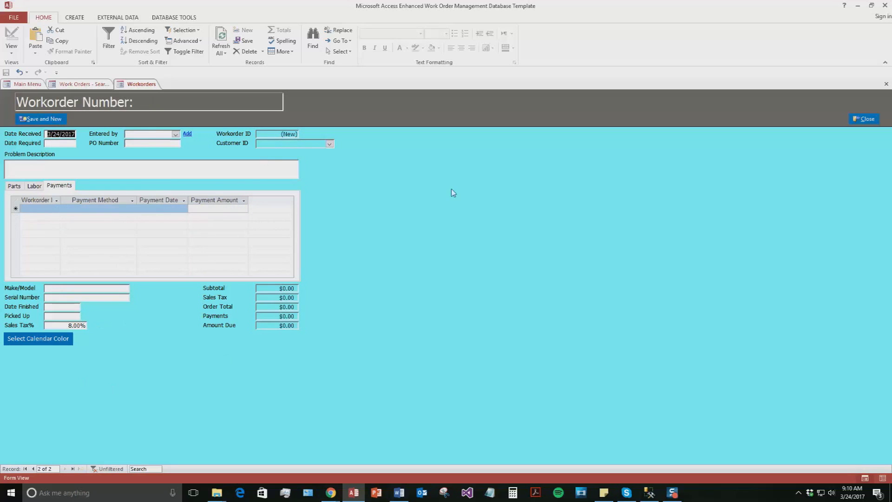
pyautogui.rightClick(142, 84)
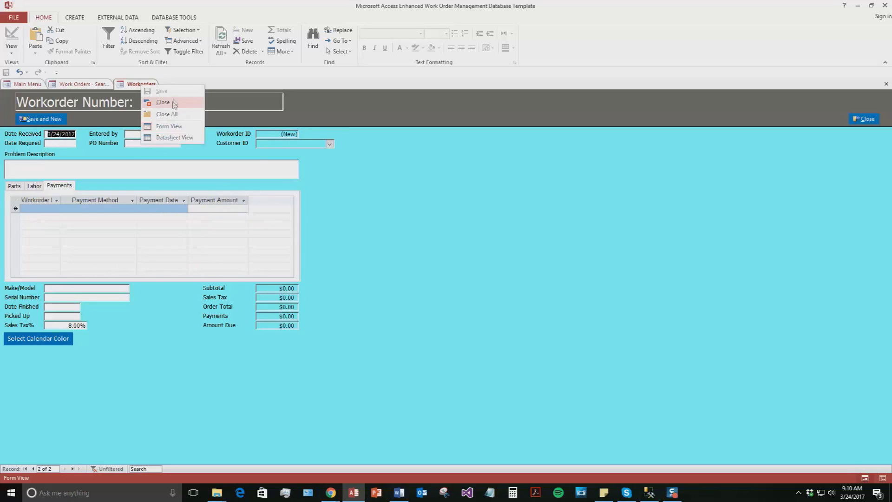
pyautogui.click(171, 106)
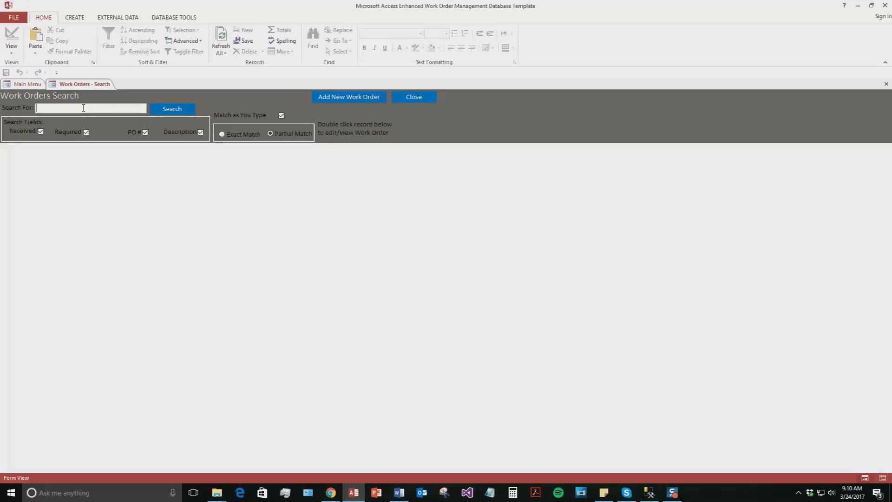
# Search work orders for 123, open work order 11 from the results, then close it
pyautogui.write('123')
pyautogui.click(166, 110)
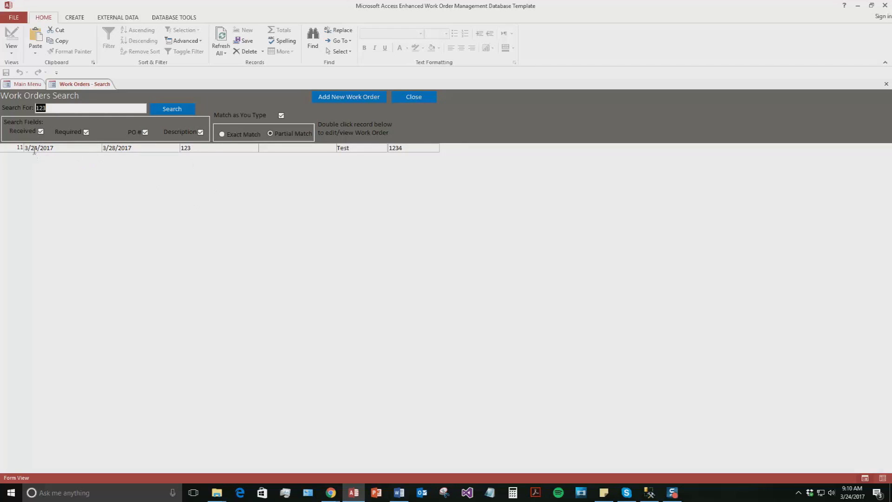
pyautogui.doubleClick(77, 147)
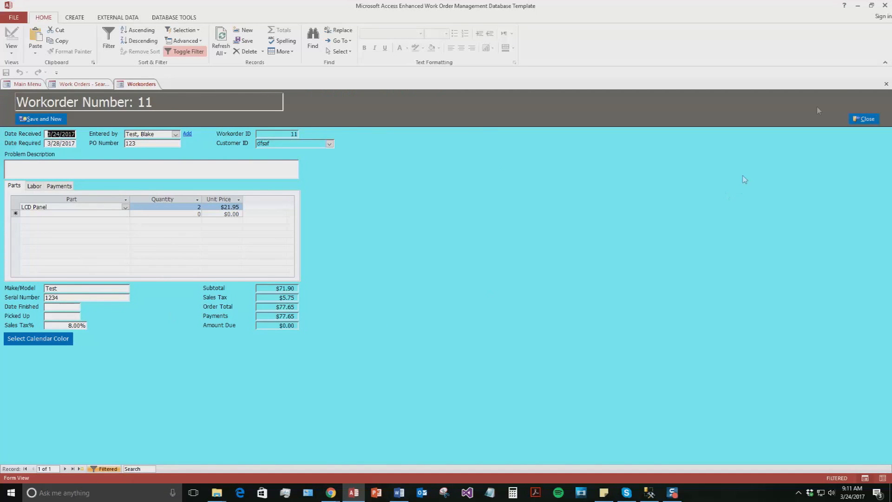
pyautogui.click(863, 119)
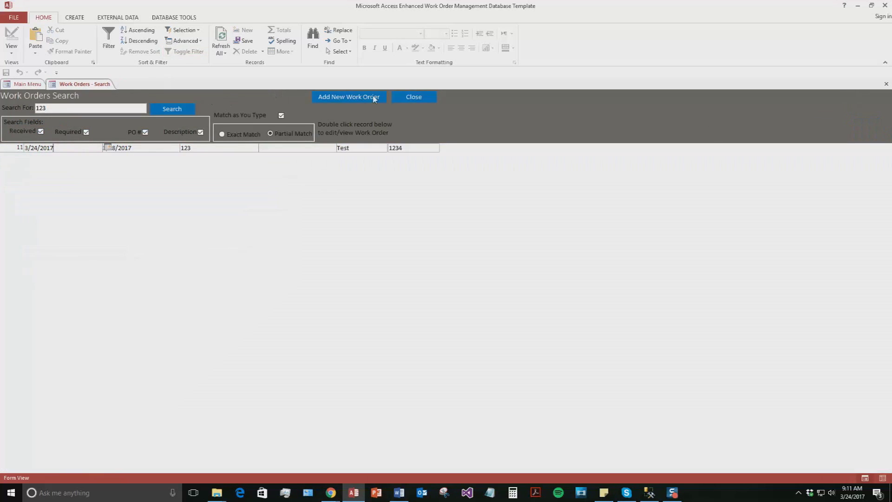
# Close the search, check work order 11's March 28 calendar entry, then close the calendar
pyautogui.click(414, 101)
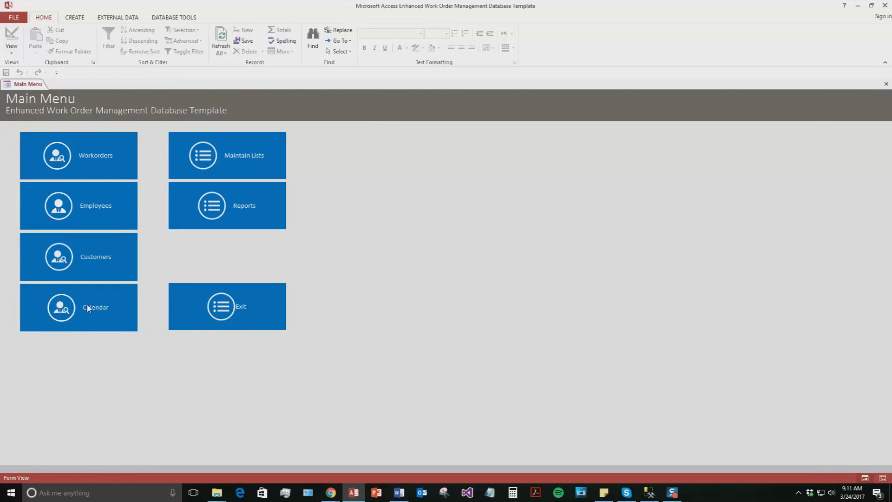
pyautogui.click(87, 307)
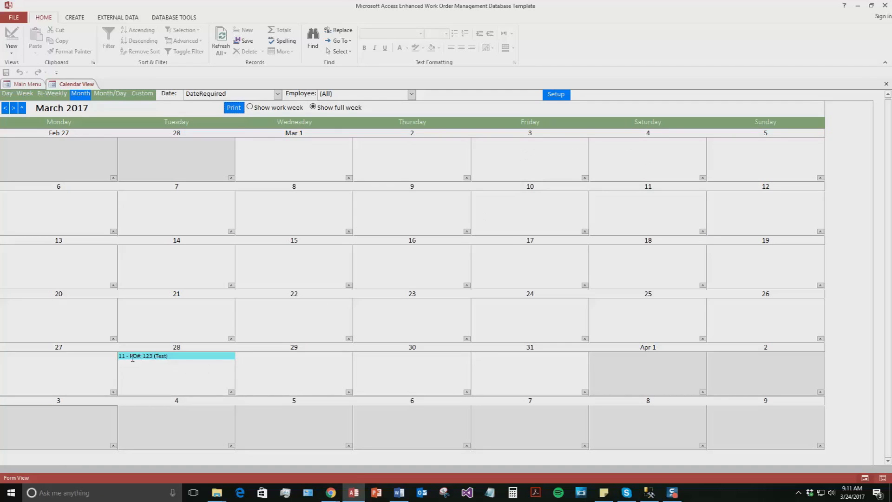
pyautogui.doubleClick(192, 356)
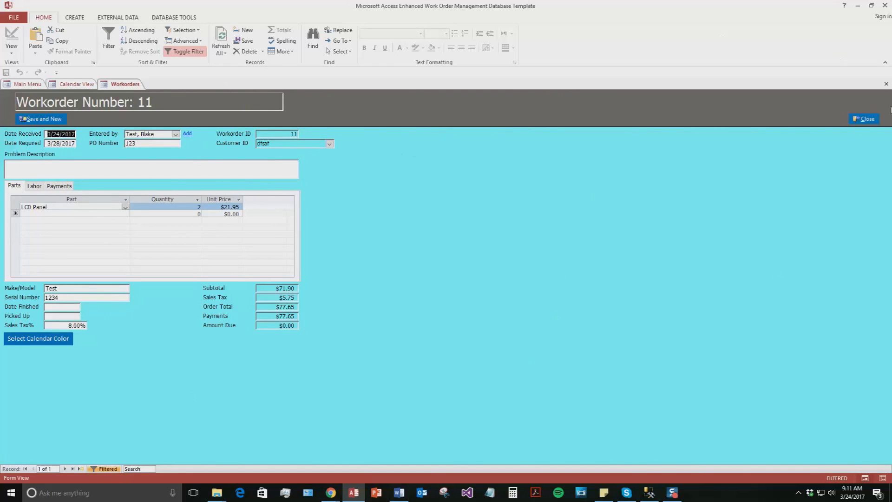
pyautogui.click(862, 120)
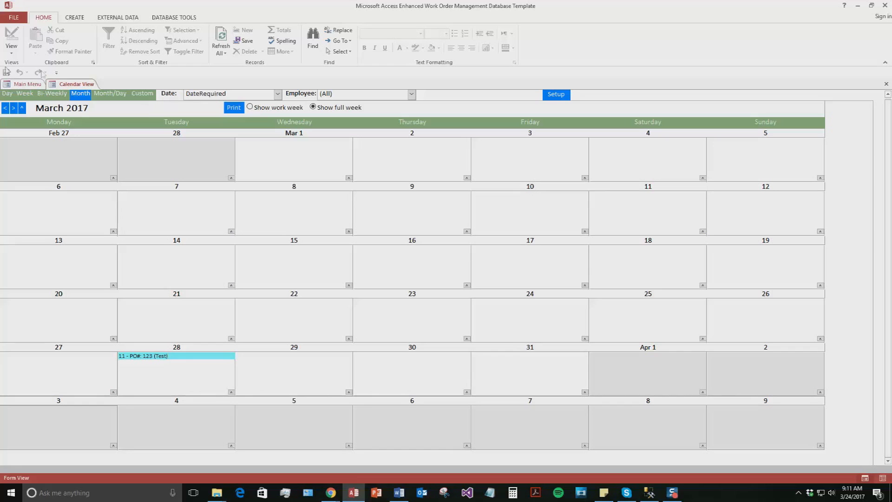
pyautogui.rightClick(78, 87)
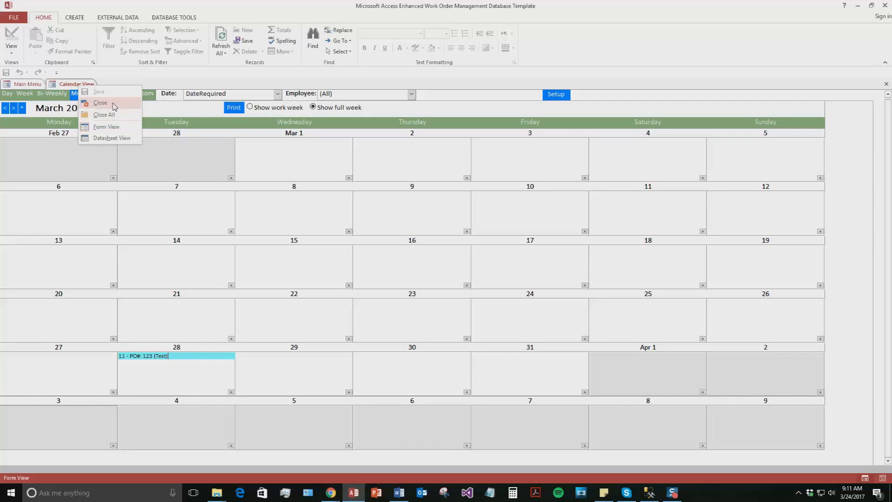
pyautogui.click(103, 104)
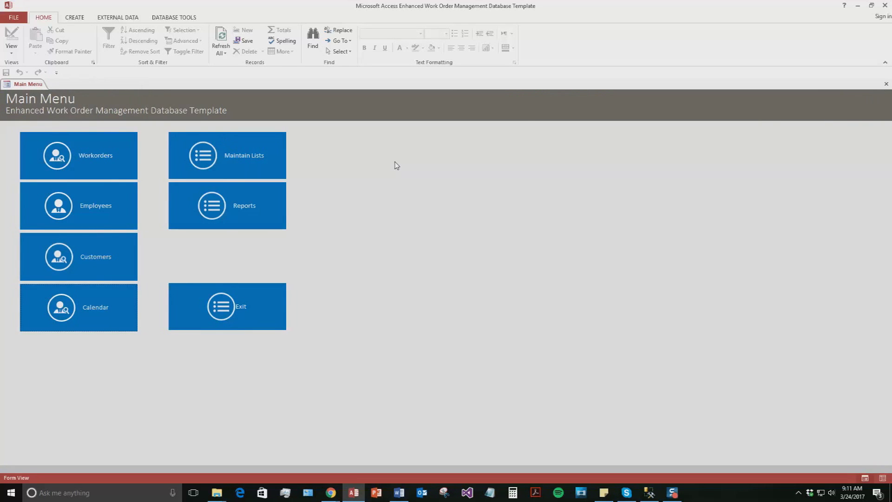